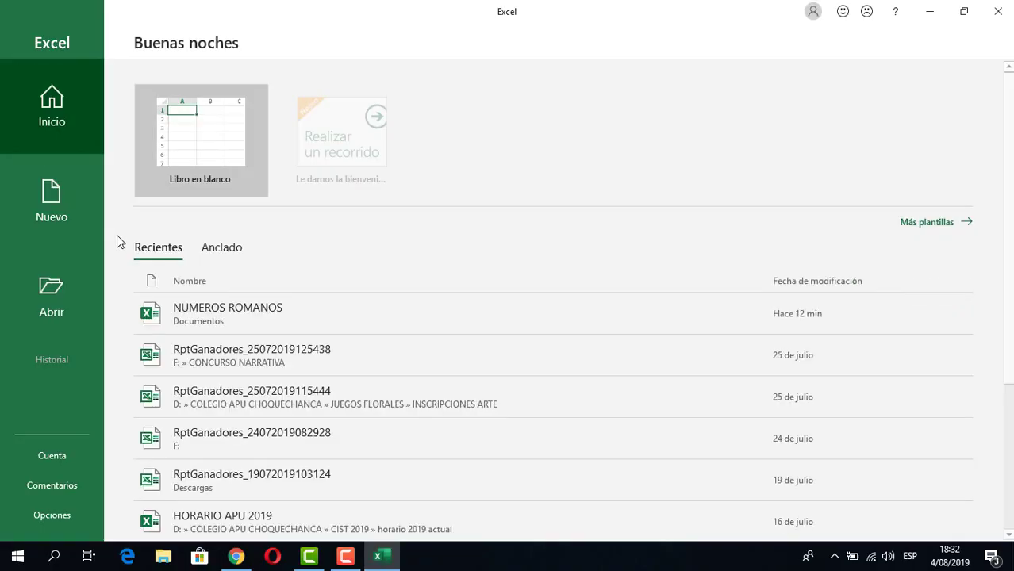
Open the recent workbook NUMEROS ROMANOS.
{"action": "left_click", "coordinate": [239, 321]}
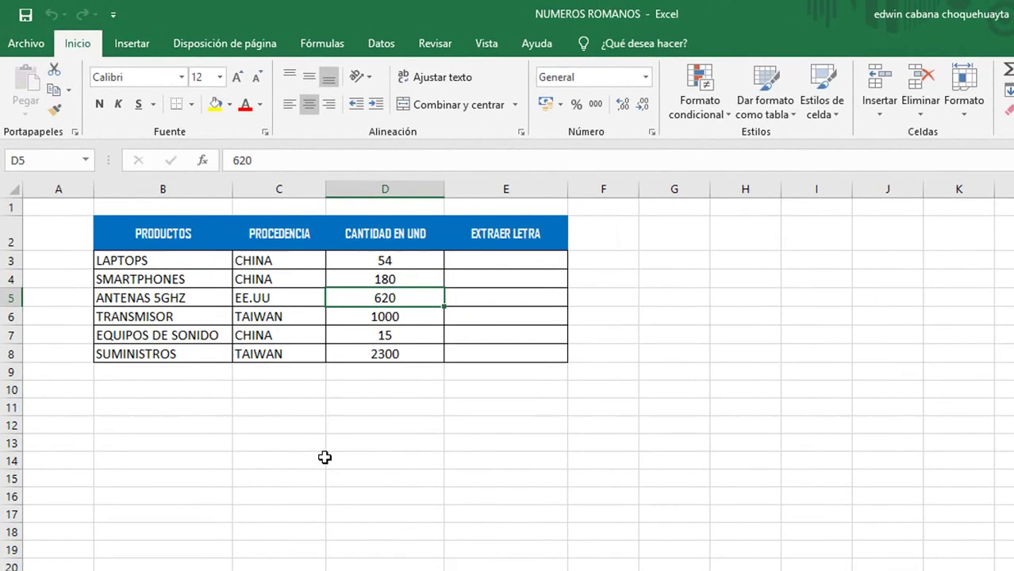
{"action": "left_click", "coordinate": [428, 465]}
{"action": "left_click", "coordinate": [509, 332]}
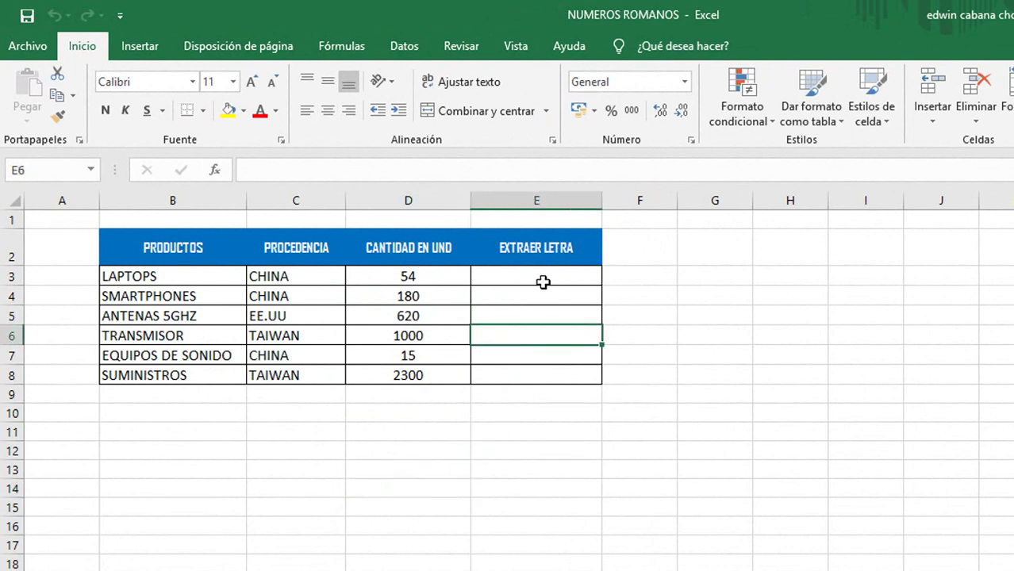
{"action": "left_click", "coordinate": [542, 282]}
{"action": "left_click", "coordinate": [522, 296]}
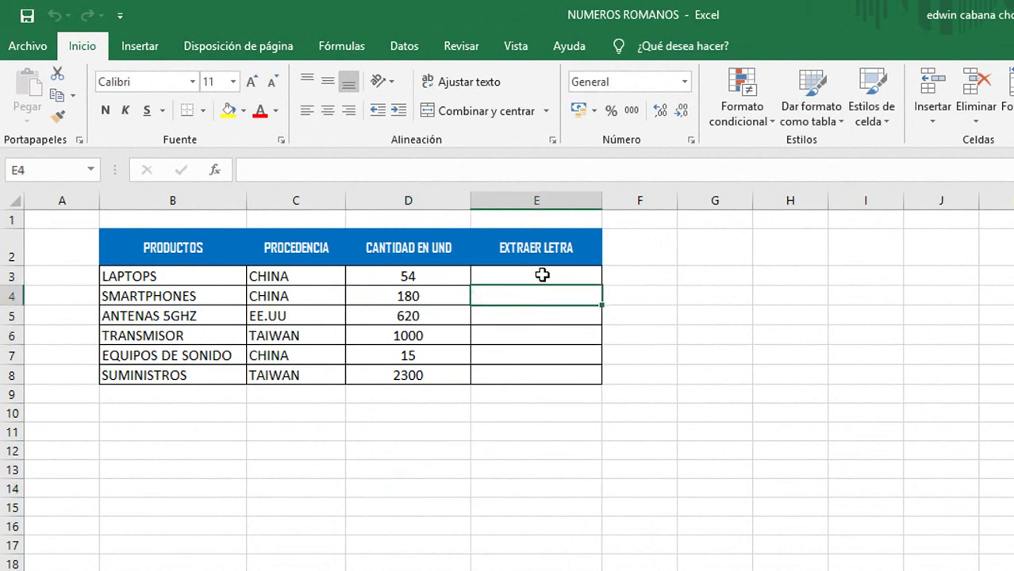
Enter the heading LETRAS A EXTRAER in cell B12 and fill the cell with yellow.
{"action": "left_click", "coordinate": [186, 451]}
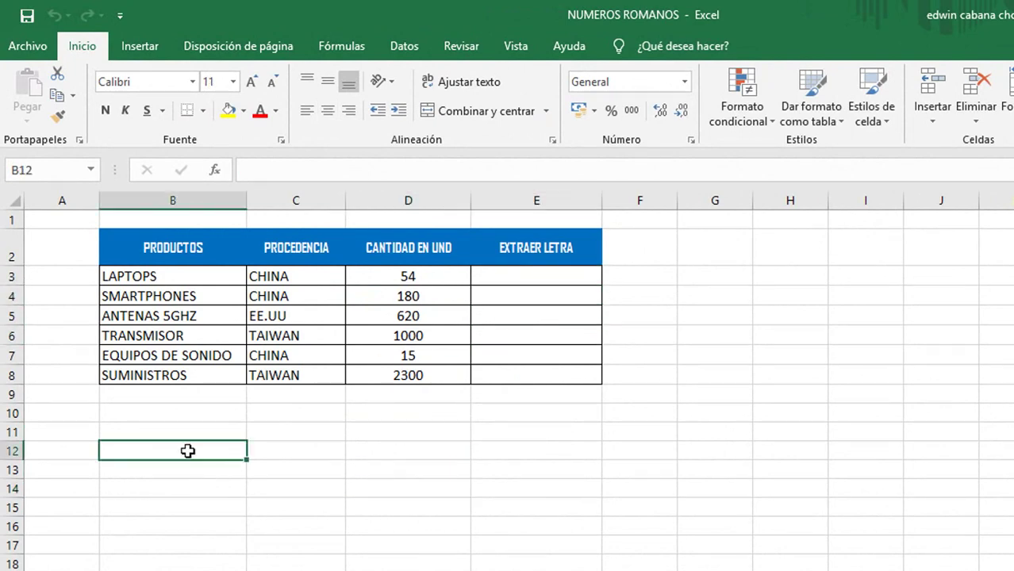
{"action": "type", "text": "LETRAS A EX"}
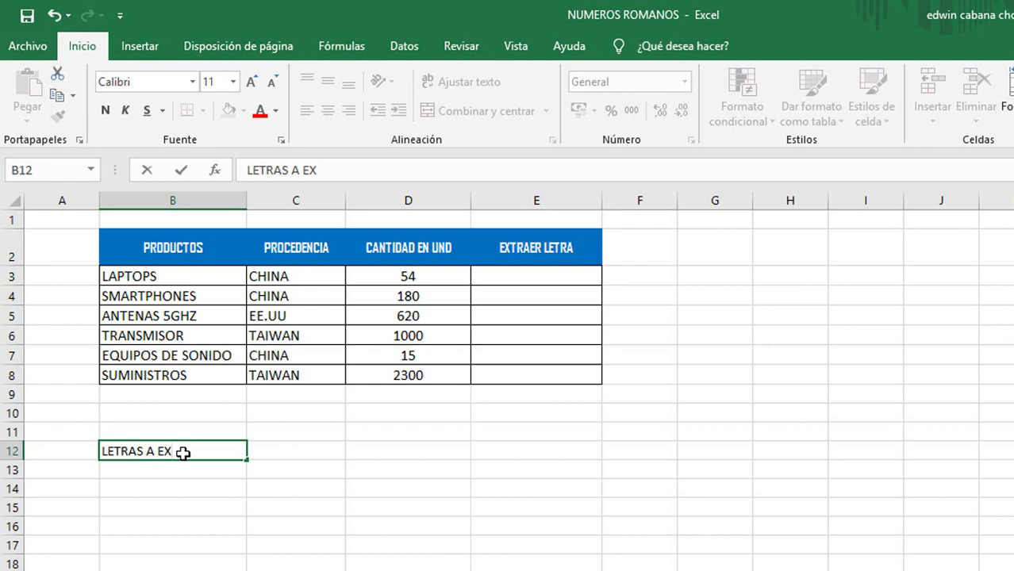
{"action": "type", "text": "TRAER"}
{"action": "left_click", "coordinate": [217, 504]}
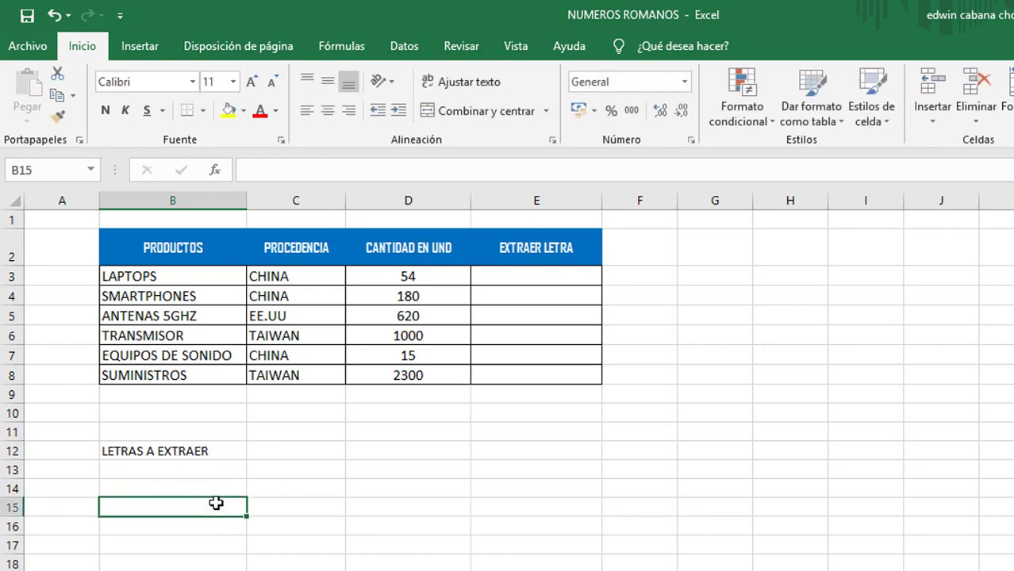
{"action": "left_click", "coordinate": [194, 451]}
{"action": "left_click", "coordinate": [228, 110]}
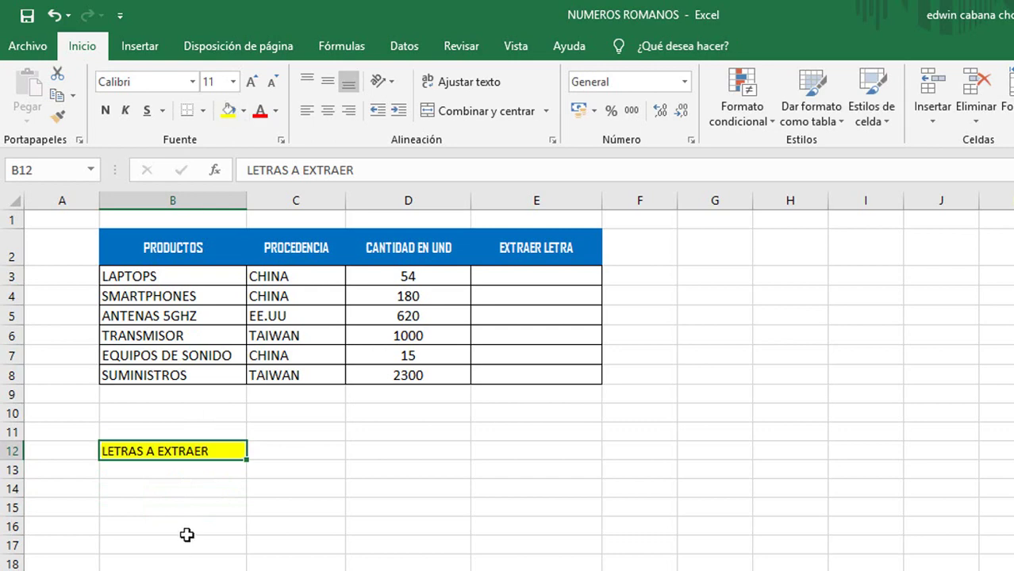
{"action": "left_click", "coordinate": [186, 527]}
Enter the numbers 1, 2 and 3 in cells A13 to A15, one per row.
{"action": "left_click", "coordinate": [89, 470]}
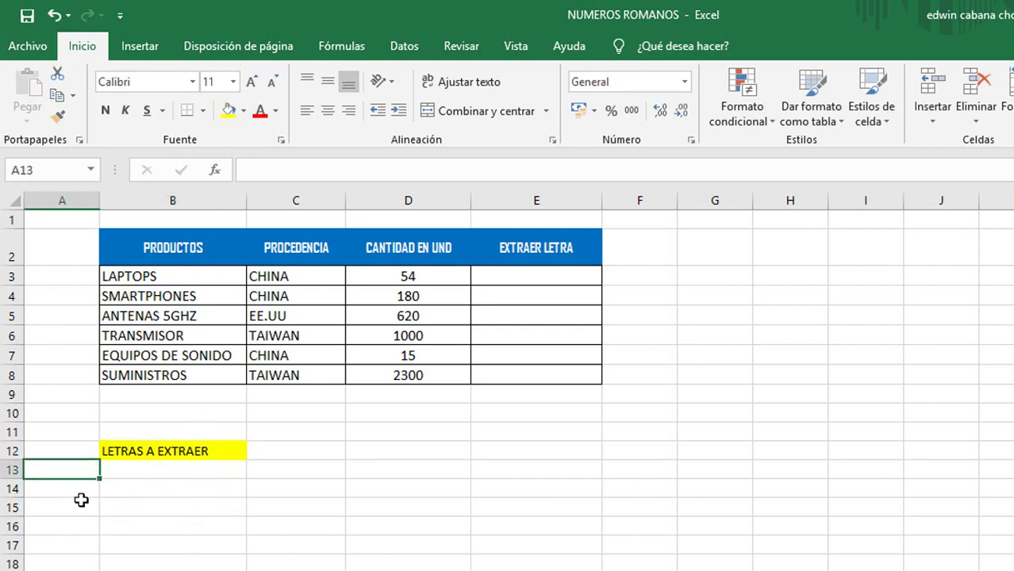
{"action": "type", "text": "1"}
{"action": "key", "text": "Return"}
{"action": "type", "text": "2"}
{"action": "key", "text": "Return"}
{"action": "type", "text": "3"}
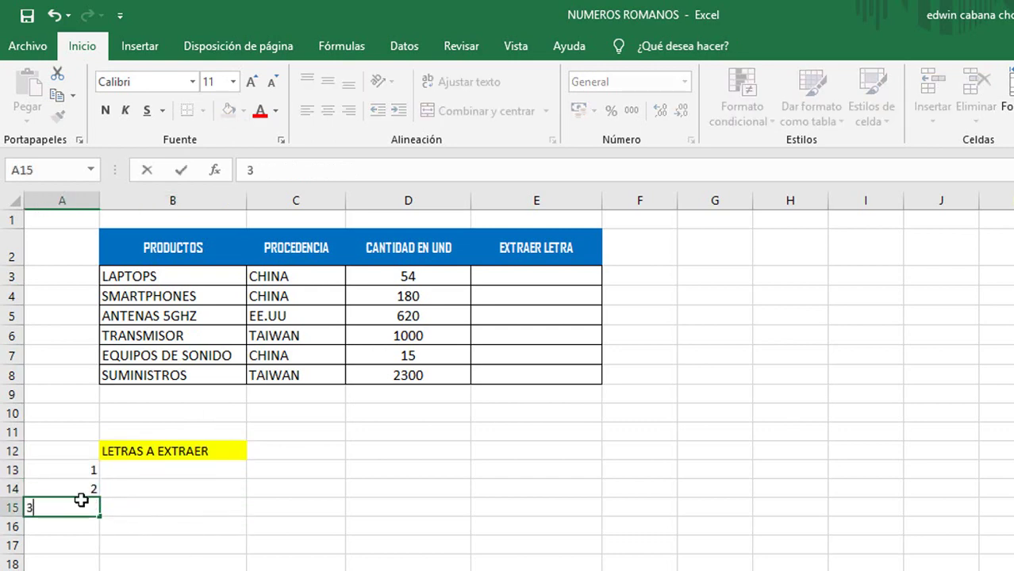
{"action": "key", "text": "Return"}
Enter LAP, the first three letters of LAPTOPS, in cell B13 as the first extraction target.
{"action": "left_click", "coordinate": [124, 490]}
{"action": "left_click", "coordinate": [147, 469]}
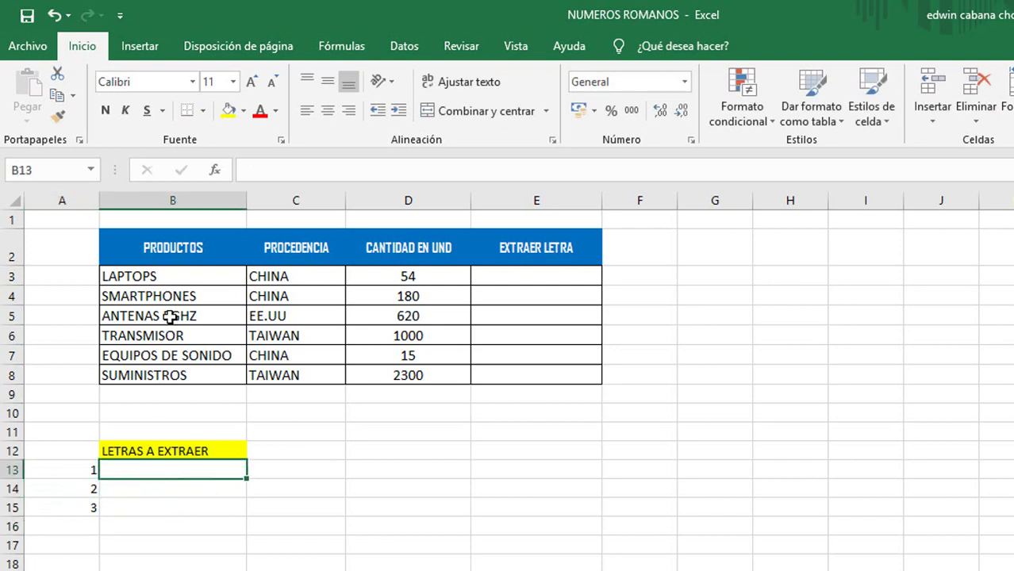
{"action": "left_click", "coordinate": [173, 272]}
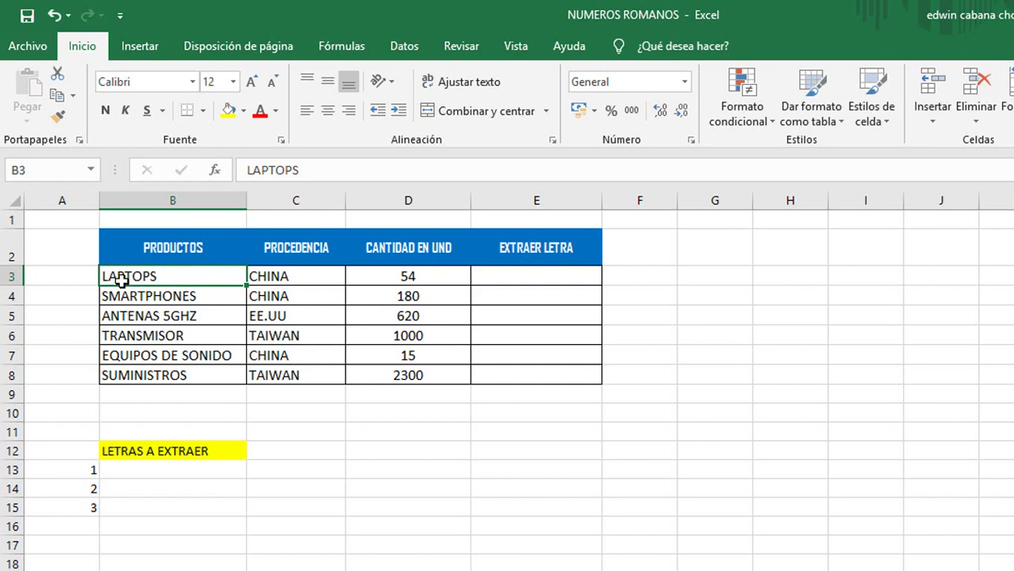
{"action": "double_click", "coordinate": [121, 275]}
{"action": "left_click_drag", "start_coordinate": [112, 275], "coordinate": [102, 275]}
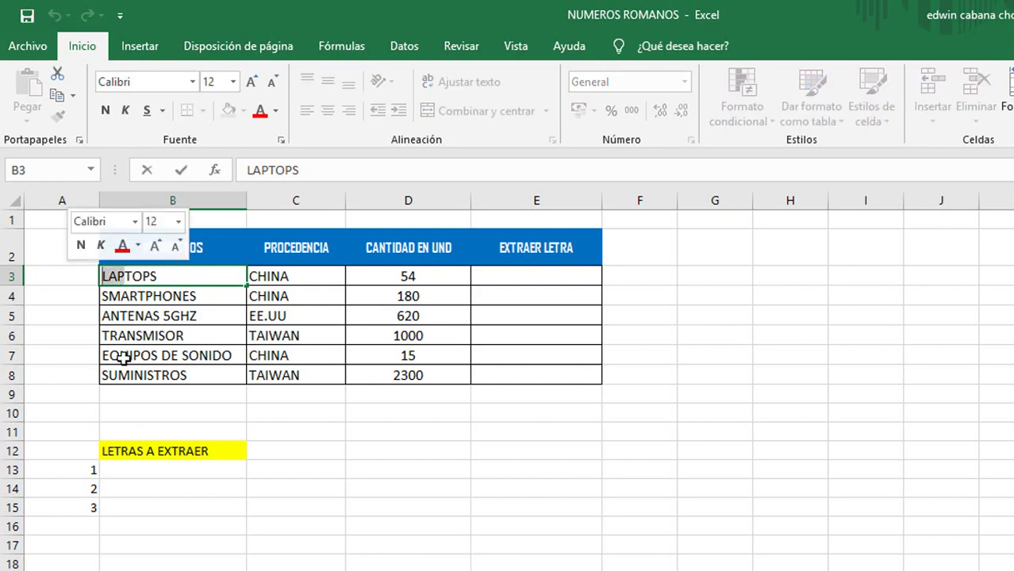
{"action": "left_click", "coordinate": [137, 471]}
{"action": "type", "text": "LAP"}
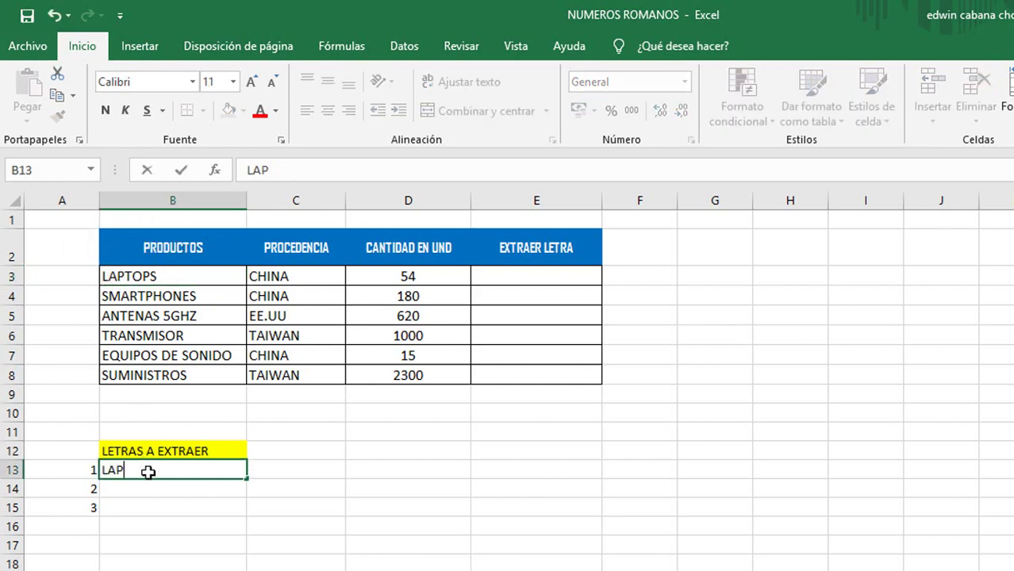
{"action": "left_click", "coordinate": [136, 275]}
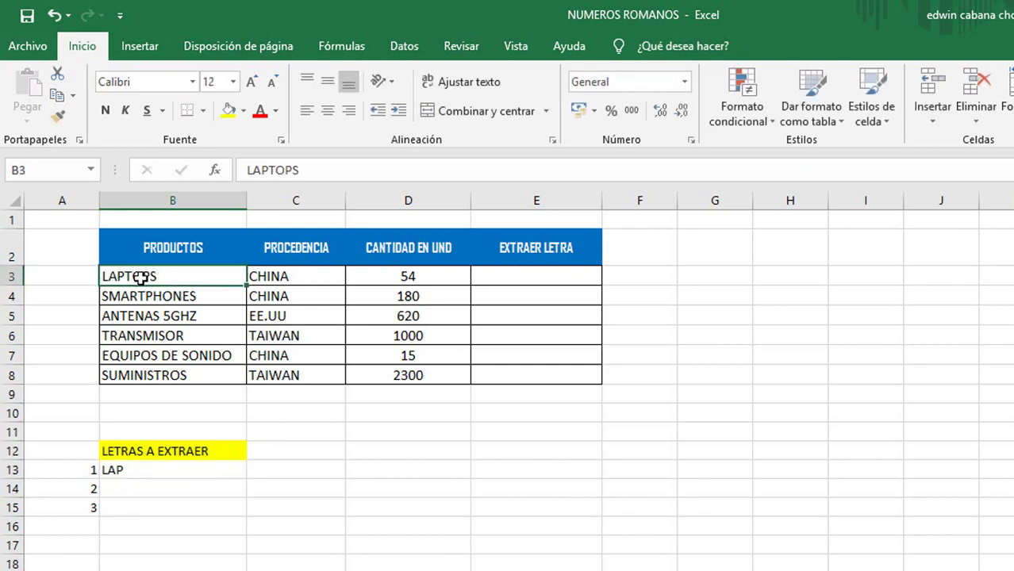
Enter the formula =EXTRAE(B3;1;3) in cell E3 to extract the first three letters of LAPTOPS.
{"action": "left_click", "coordinate": [506, 282]}
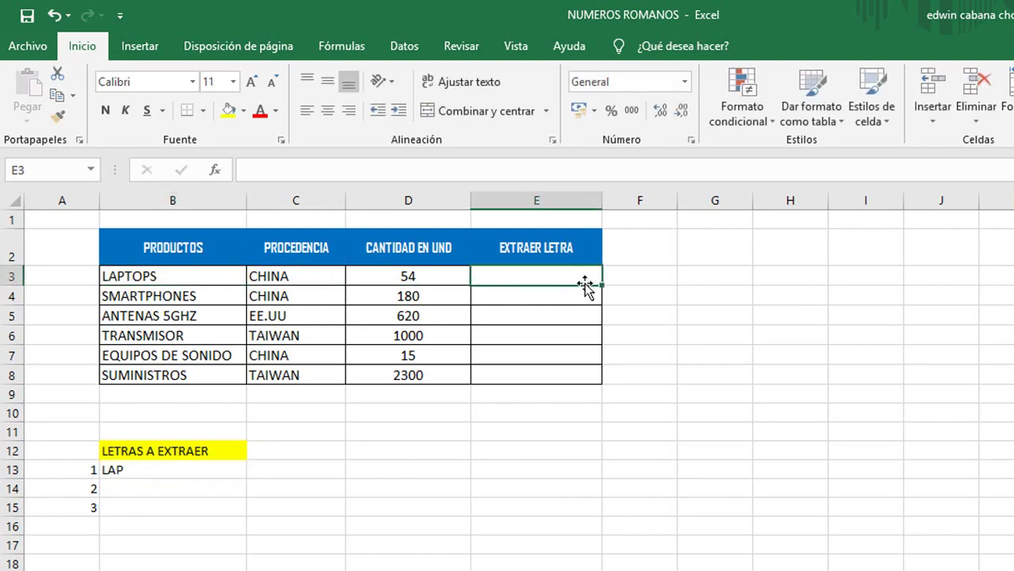
{"action": "type", "text": "="}
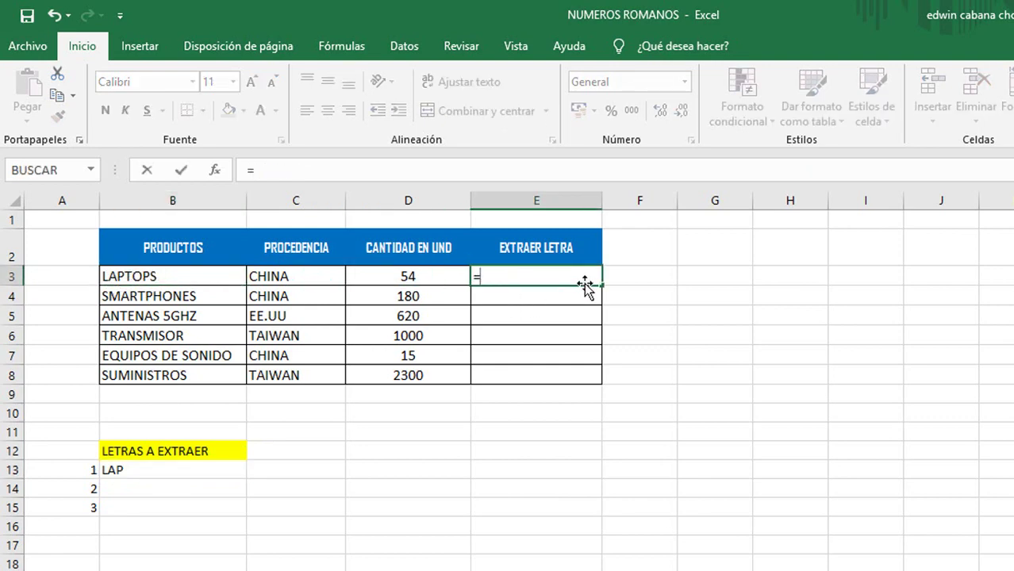
{"action": "type", "text": "EXTRA"}
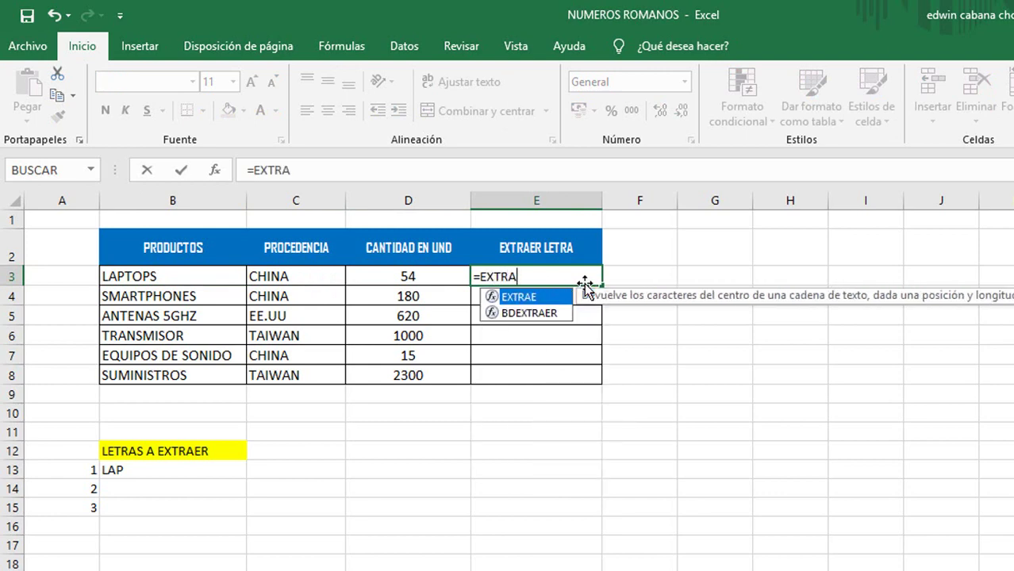
{"action": "double_click", "coordinate": [546, 297]}
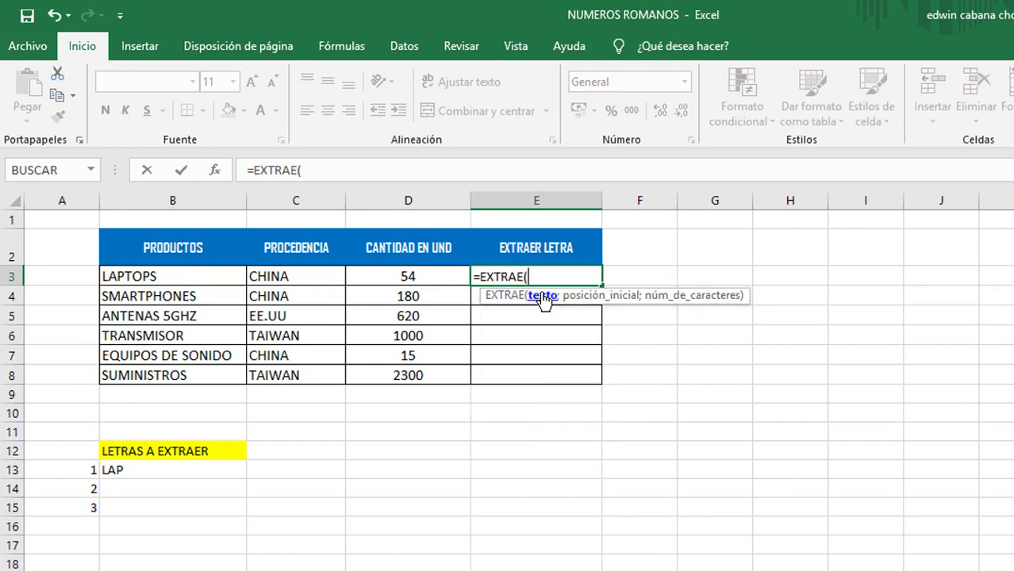
{"action": "left_click", "coordinate": [183, 280]}
{"action": "type", "text": ";"}
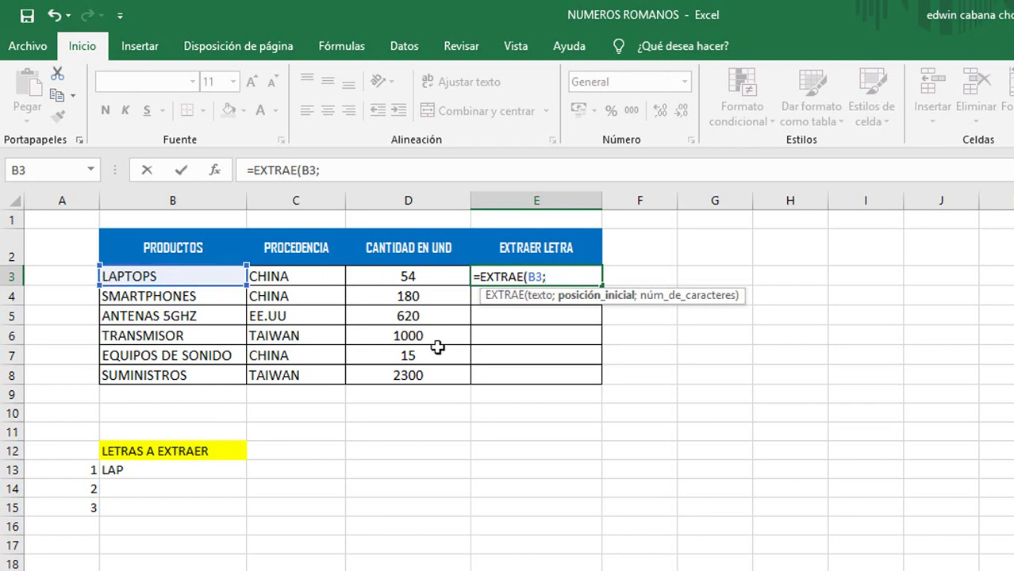
{"action": "type", "text": "1;"}
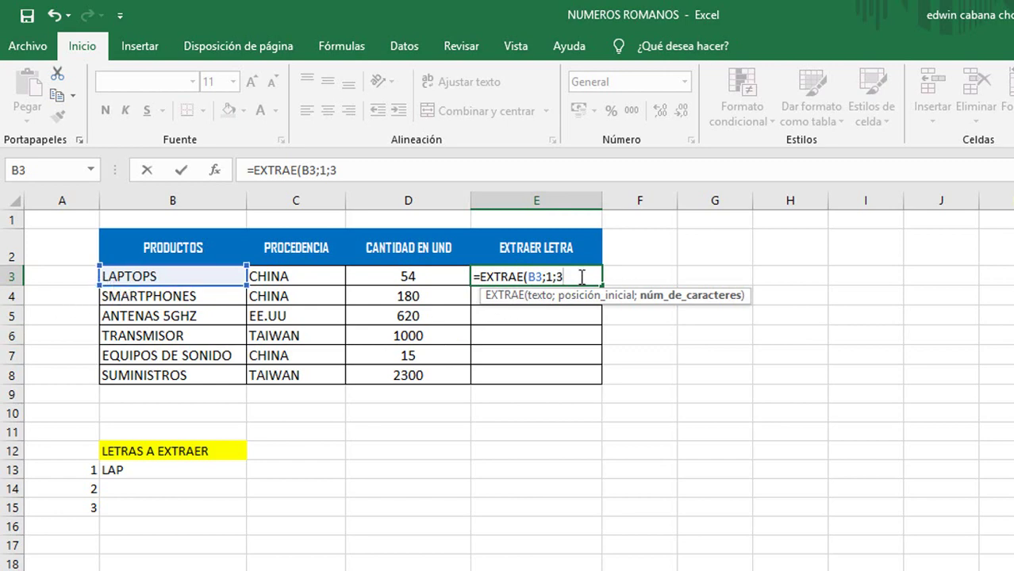
{"action": "type", "text": "3)"}
{"action": "key", "text": "Return"}
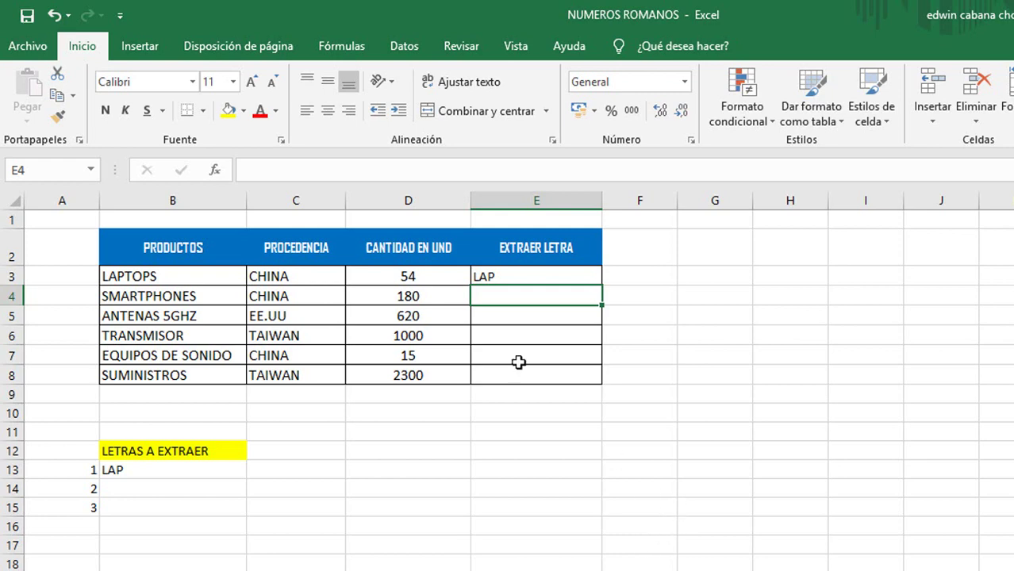
Enter ARTP, the letters picked from the middle of SMARTPHONES, in cell B14 as the second extraction target.
{"action": "left_click", "coordinate": [135, 487]}
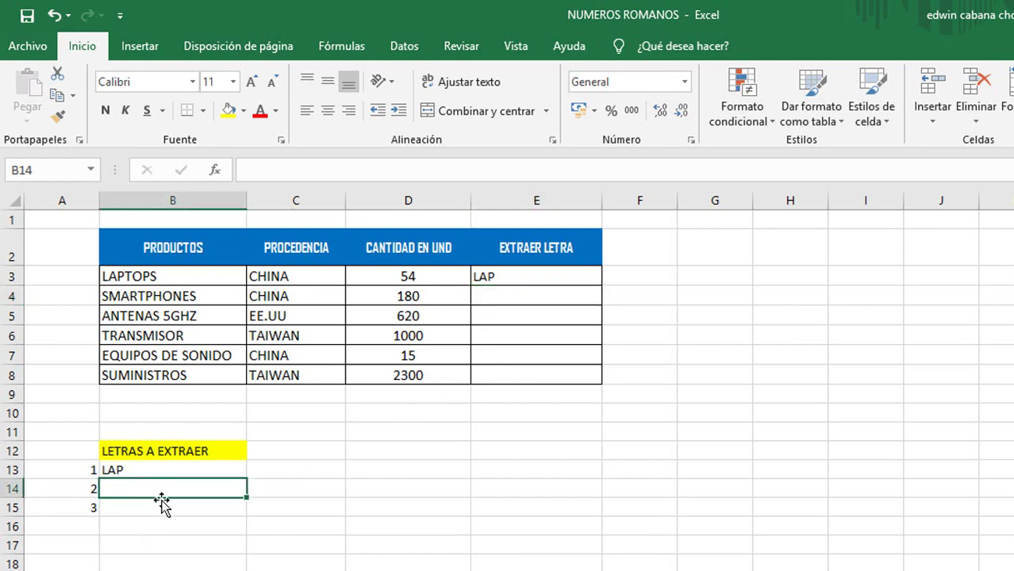
{"action": "left_click", "coordinate": [176, 295]}
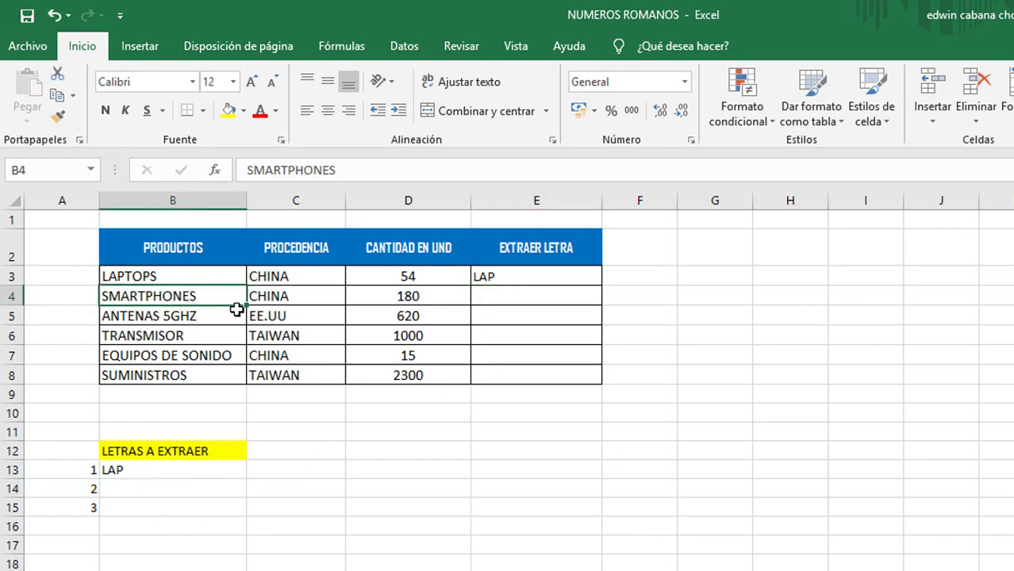
{"action": "double_click", "coordinate": [127, 298]}
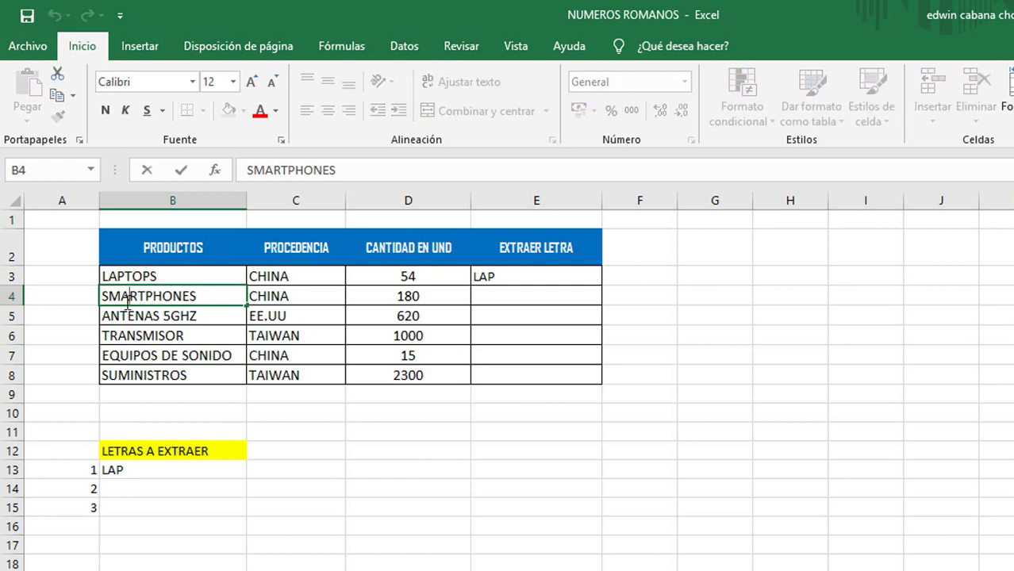
{"action": "left_click_drag", "start_coordinate": [125, 300], "coordinate": [152, 306]}
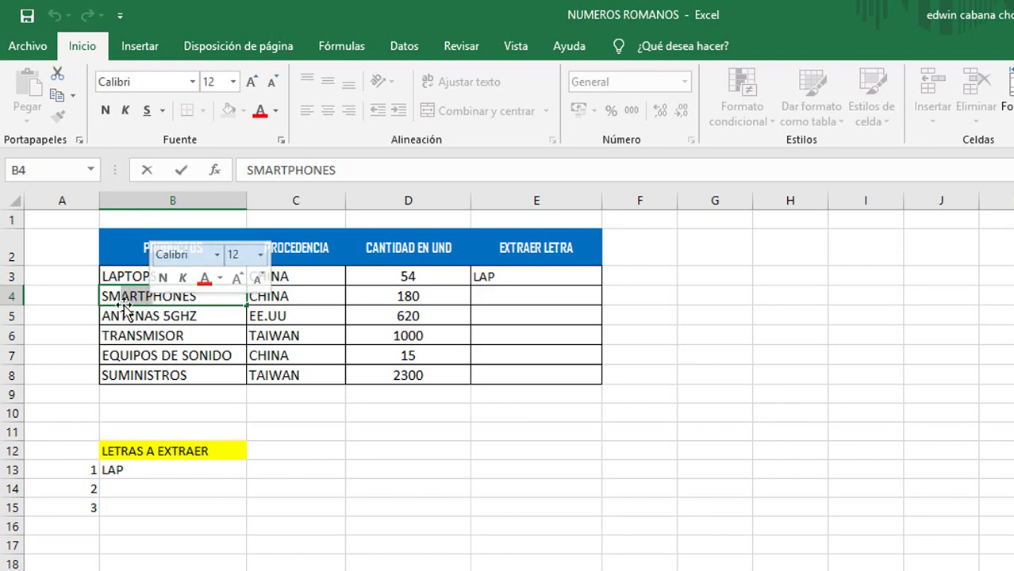
{"action": "left_click", "coordinate": [135, 487]}
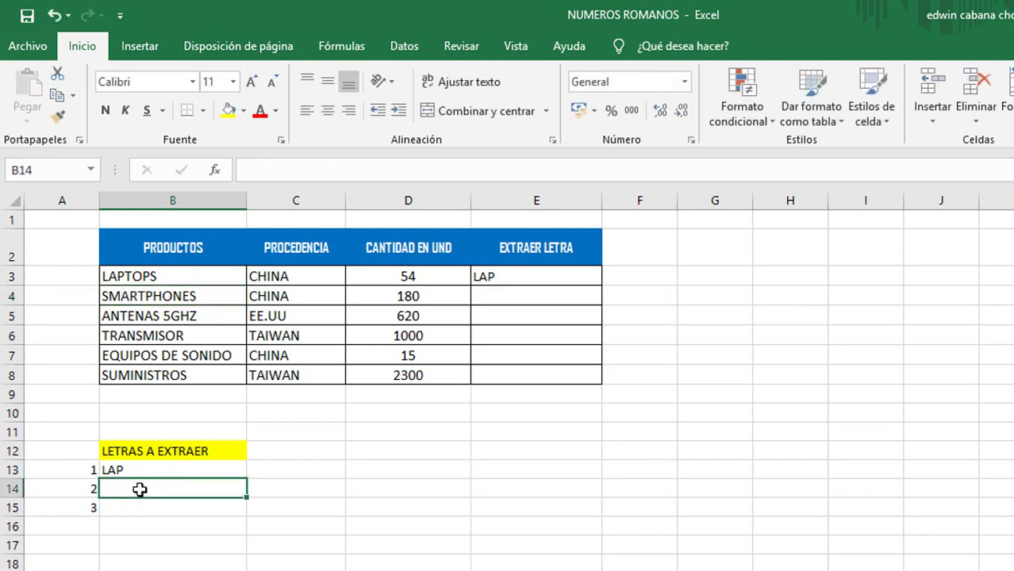
{"action": "type", "text": "ARTP"}
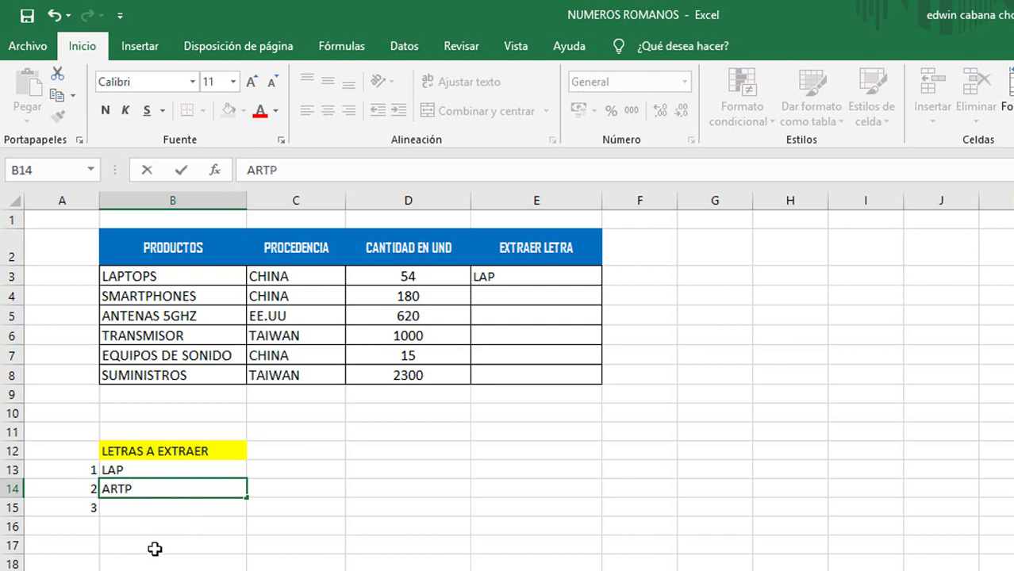
{"action": "left_click", "coordinate": [173, 505]}
{"action": "left_click", "coordinate": [151, 491]}
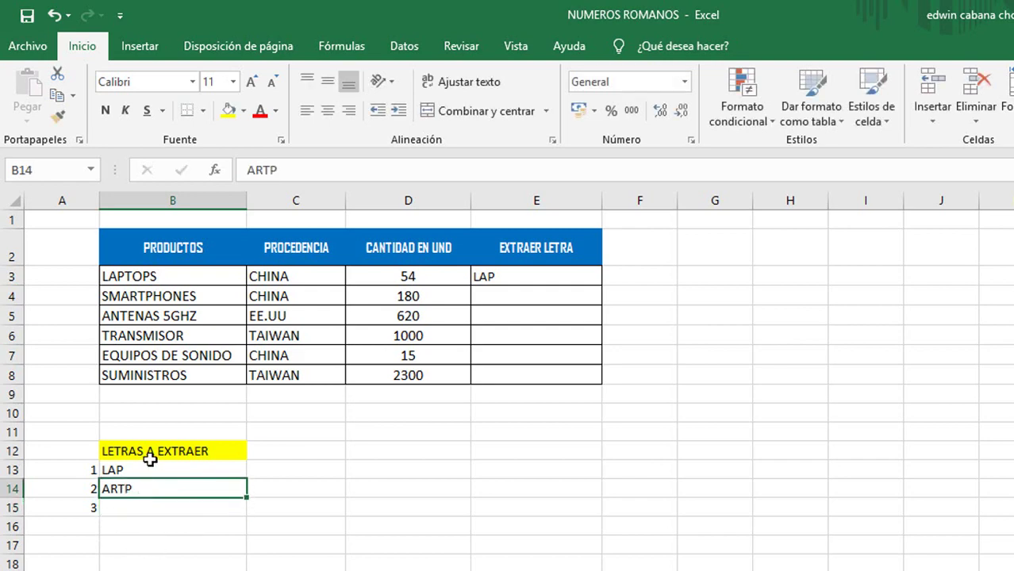
{"action": "left_click", "coordinate": [141, 296]}
{"action": "double_click", "coordinate": [142, 296]}
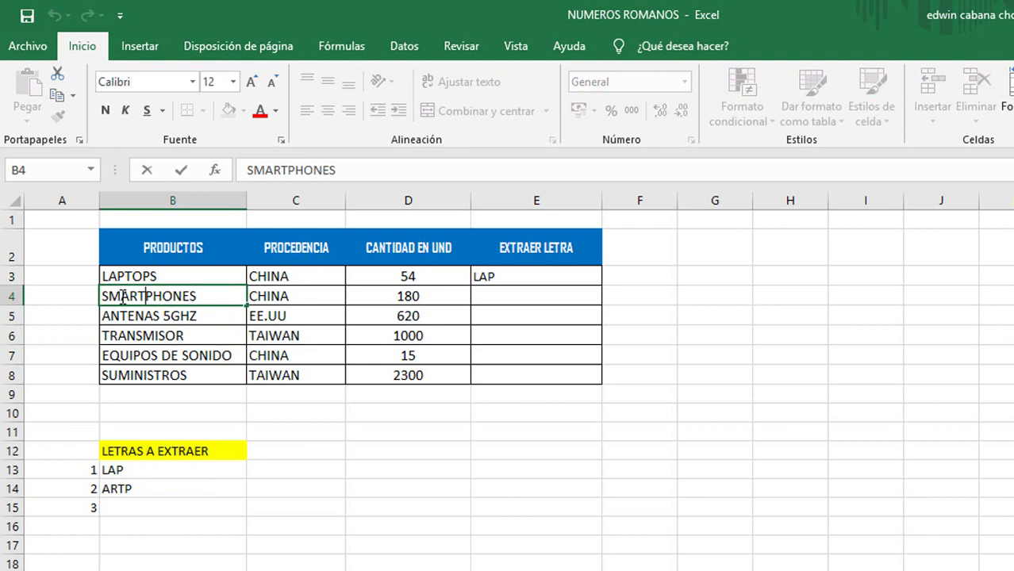
{"action": "left_click_drag", "start_coordinate": [123, 296], "coordinate": [140, 296]}
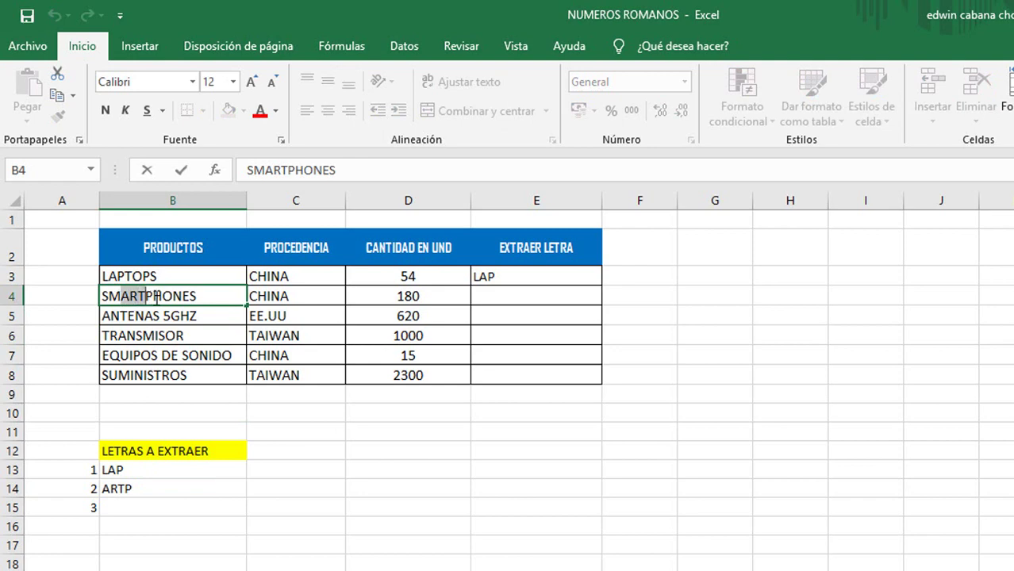
{"action": "left_click", "coordinate": [109, 315]}
{"action": "left_click", "coordinate": [116, 298]}
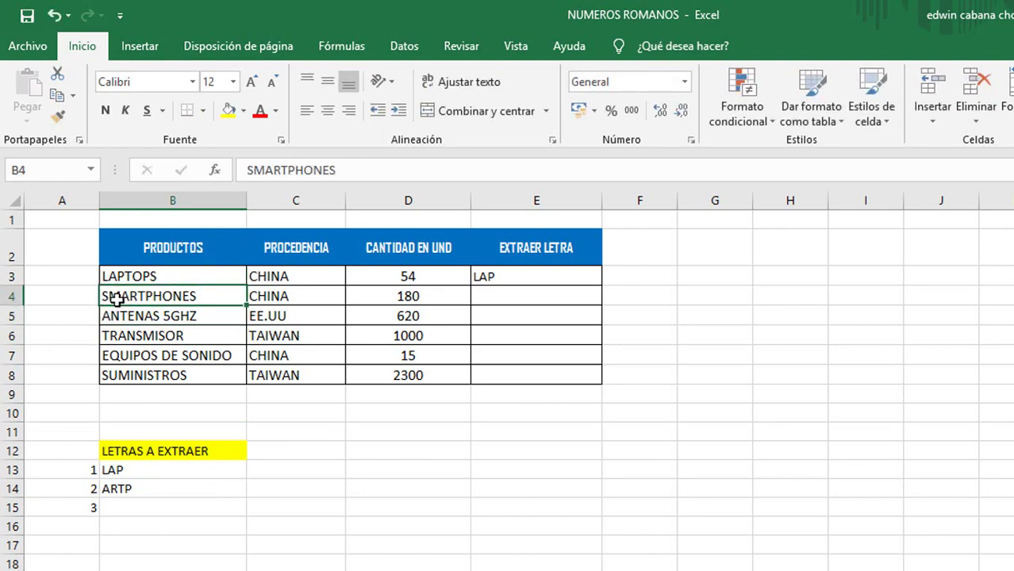
Enter the formula =EXTRAE(B4;3;4) in cell E4 to extract four letters of SMARTPHONES starting at the third.
{"action": "left_click", "coordinate": [535, 297]}
{"action": "double_click", "coordinate": [535, 298]}
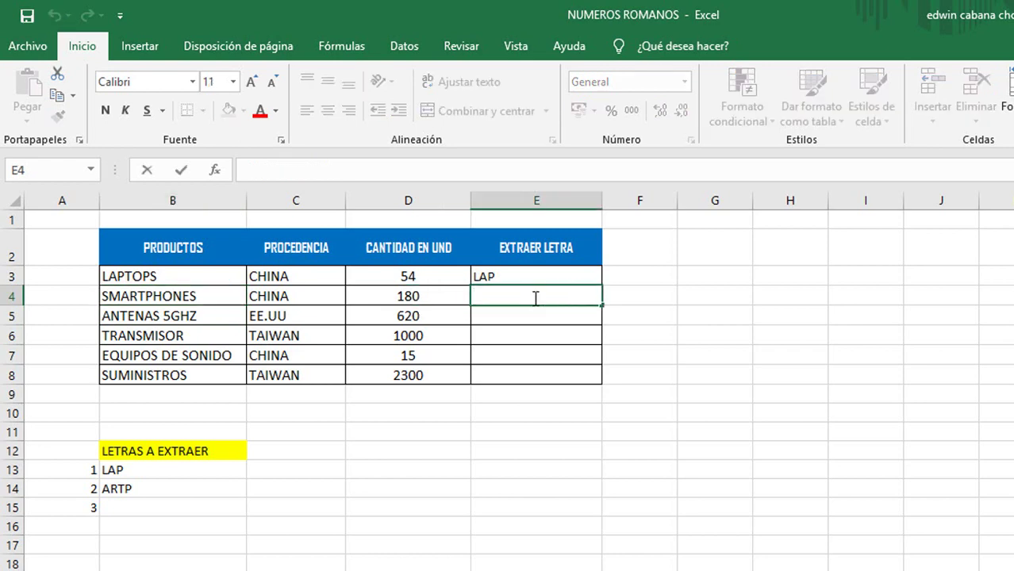
{"action": "type", "text": "=EX"}
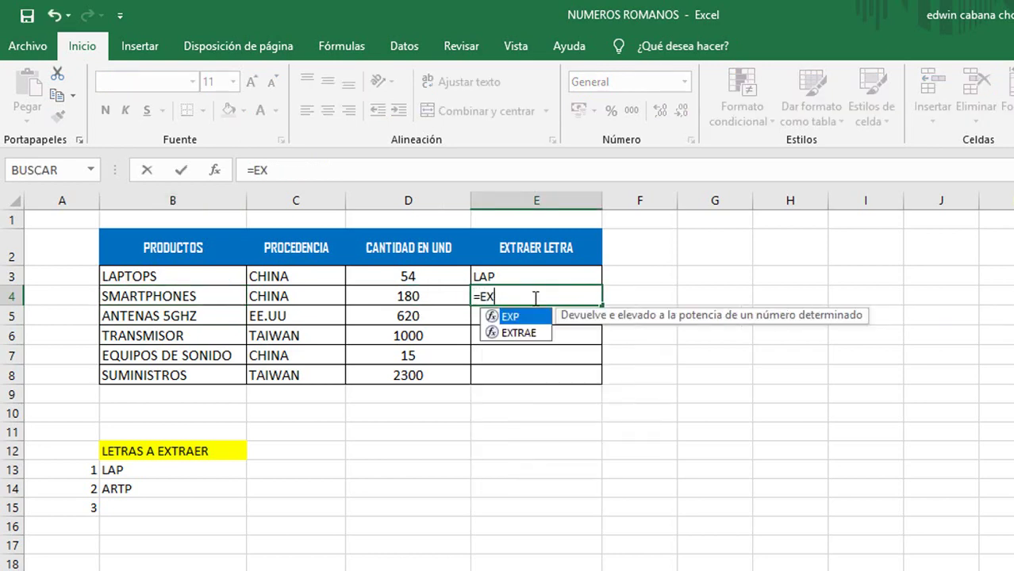
{"action": "type", "text": "TRAE"}
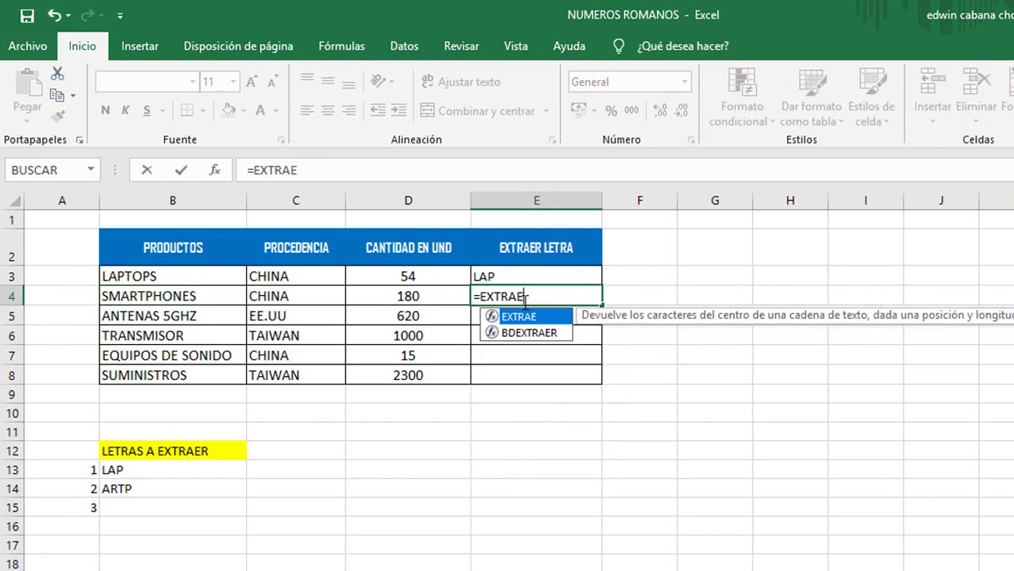
{"action": "type", "text": "("}
{"action": "left_click", "coordinate": [161, 297]}
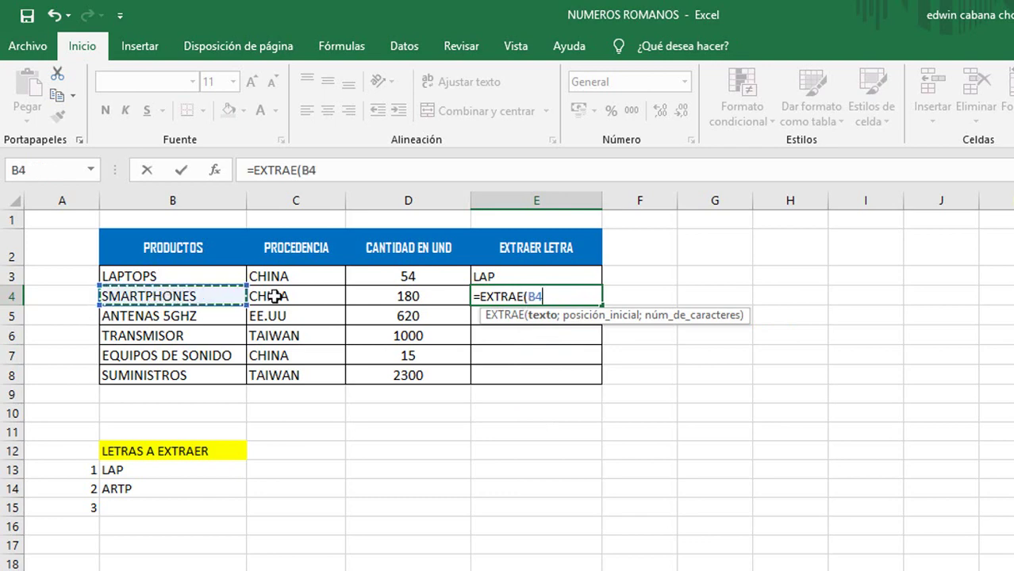
{"action": "left_click", "coordinate": [545, 296]}
{"action": "type", "text": ";"}
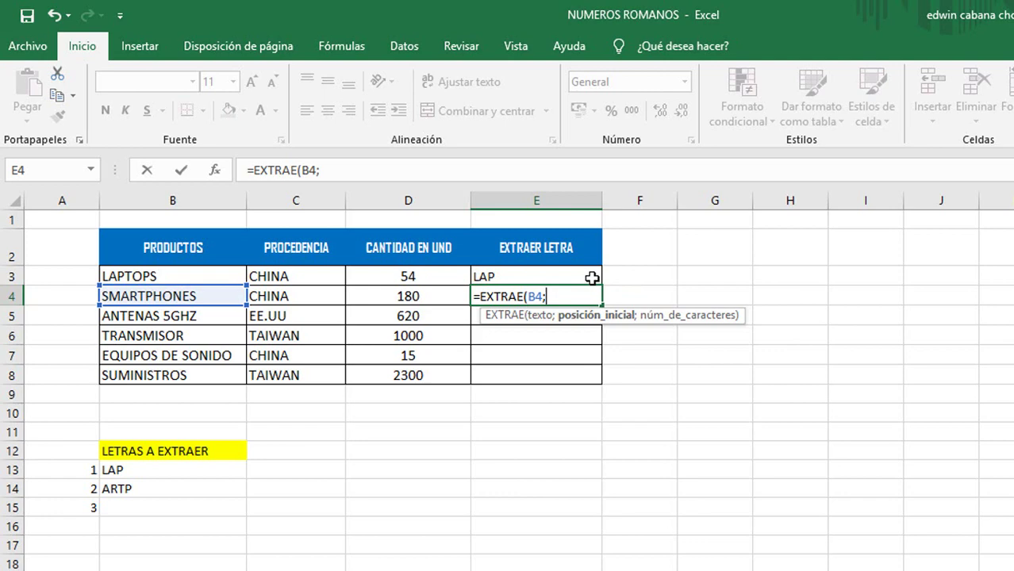
{"action": "type", "text": "3;"}
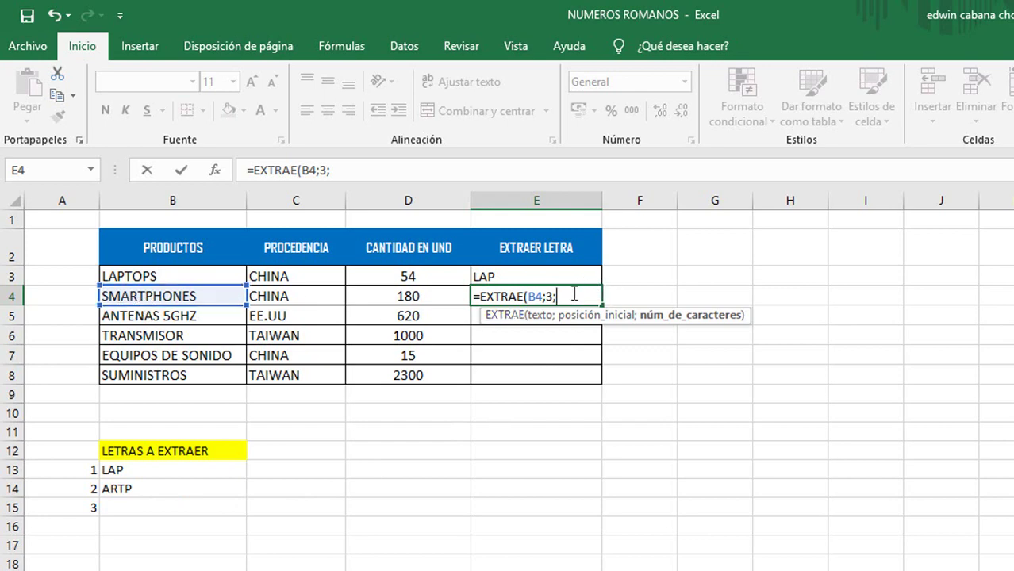
{"action": "type", "text": "4)"}
{"action": "key", "text": "Return"}
Review the EXTRAE formula in cell E4 without changing it.
{"action": "left_click", "coordinate": [570, 298]}
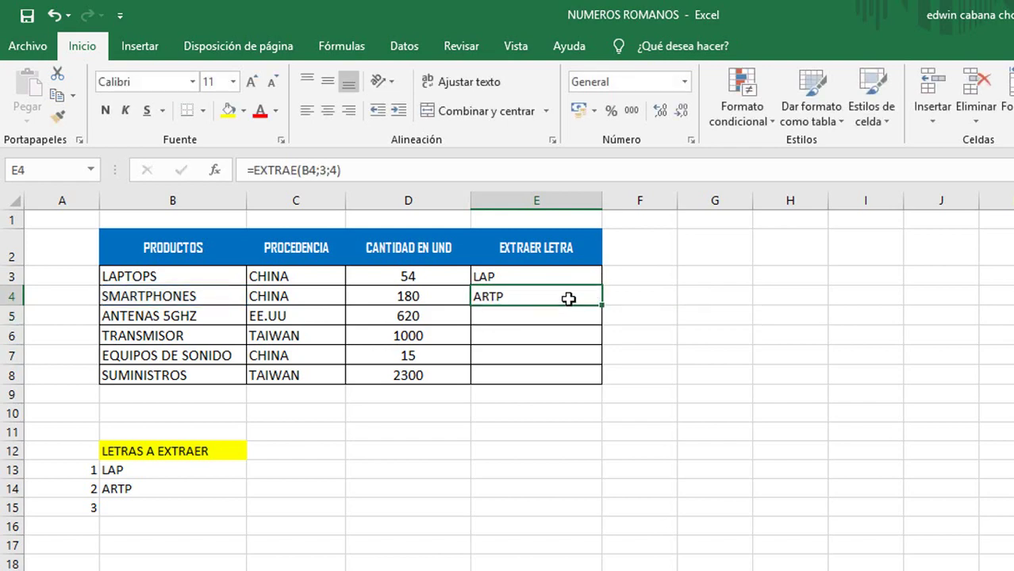
{"action": "double_click", "coordinate": [570, 296]}
{"action": "key", "text": "Return"}
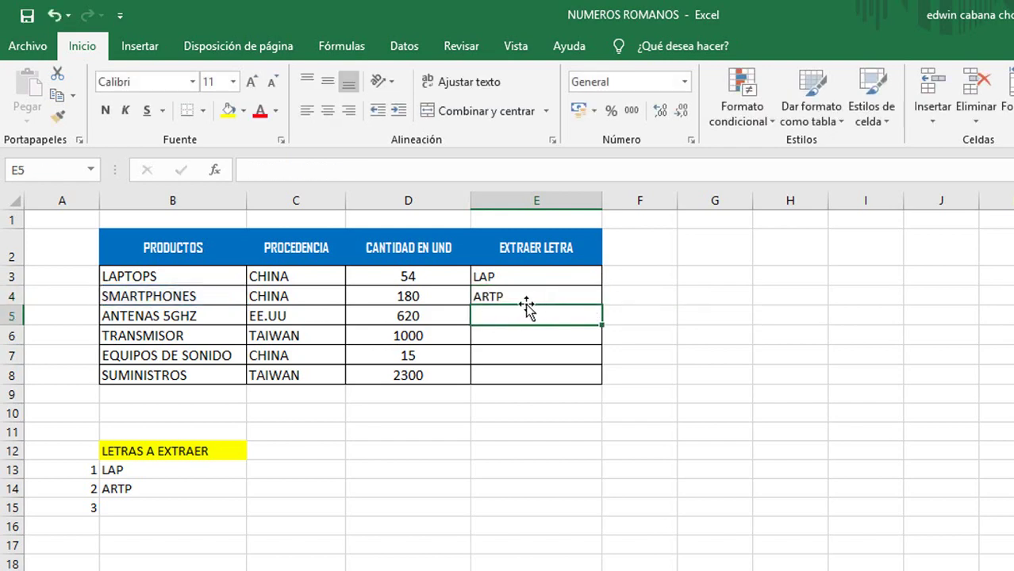
{"action": "key", "text": "Up"}
{"action": "key", "text": "Up"}
{"action": "key", "text": "Up"}
{"action": "left_click", "coordinate": [507, 295]}
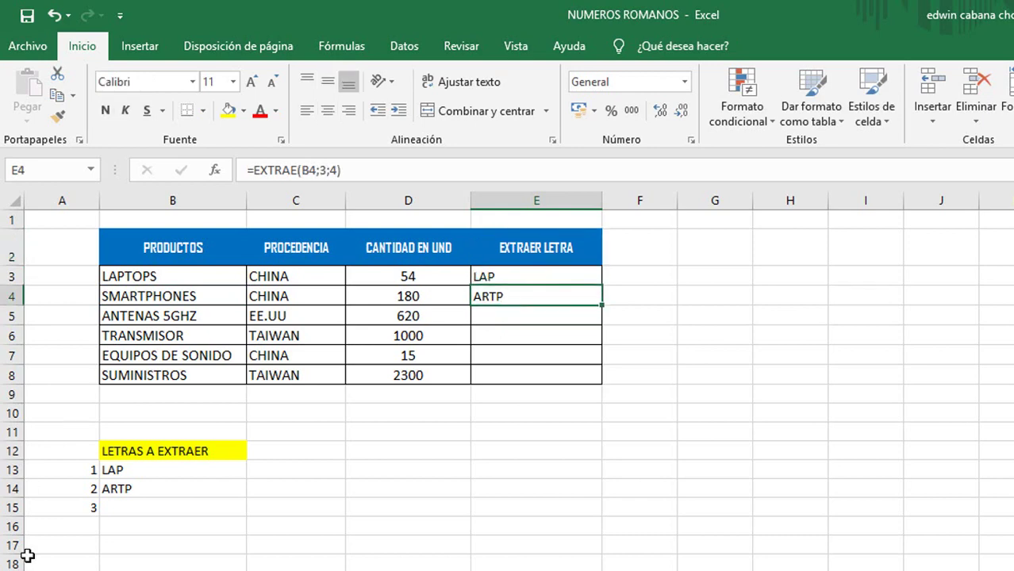
Enter the note CONTAMOS DESDE EL UNO HASTA DONDE NESECITEMOS in cell C14, beside the ARTP target.
{"action": "left_click", "coordinate": [319, 490]}
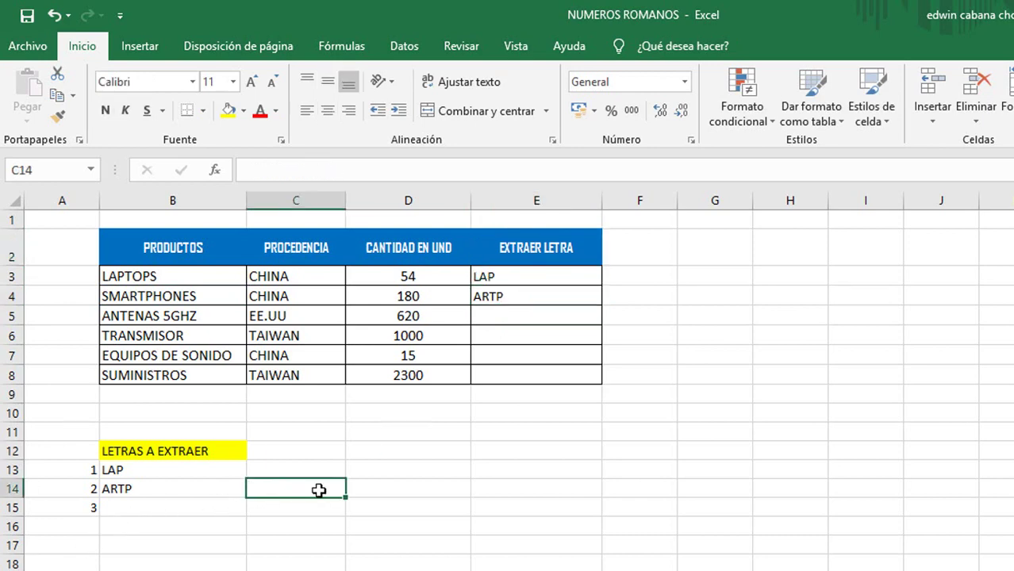
{"action": "type", "text": "CONTAMOS"}
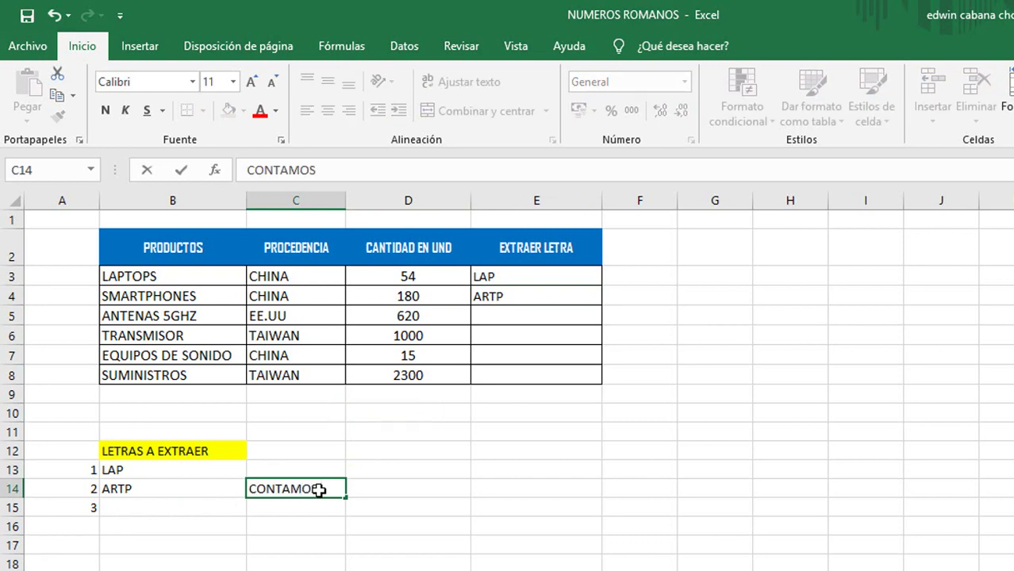
{"action": "type", "text": " DESDE E"}
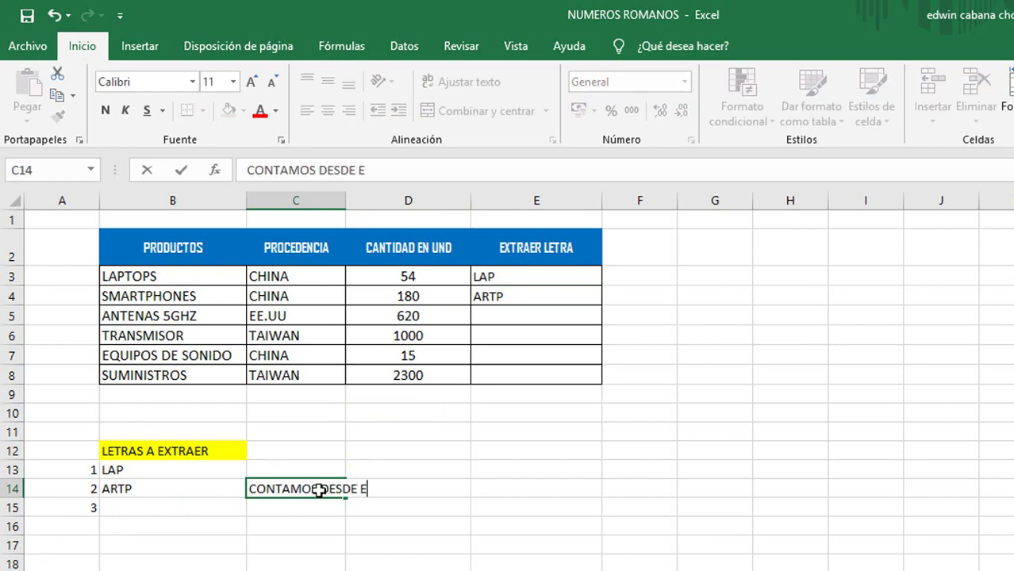
{"action": "key", "text": "BackSpace"}
{"action": "key", "text": "BackSpace"}
{"action": "type", "text": "DE EL UNO HASTA"}
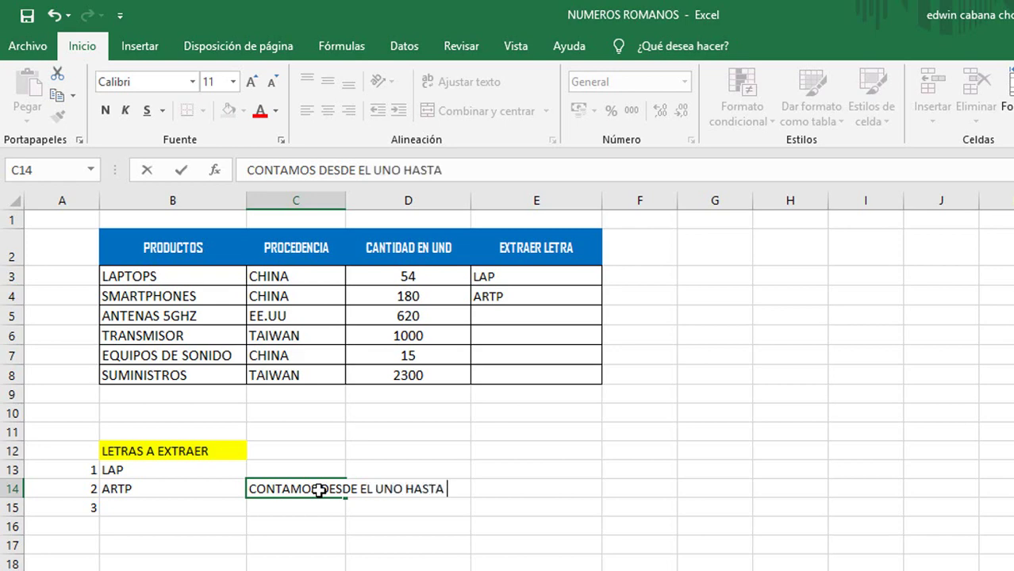
{"action": "type", "text": " DONDE NE"}
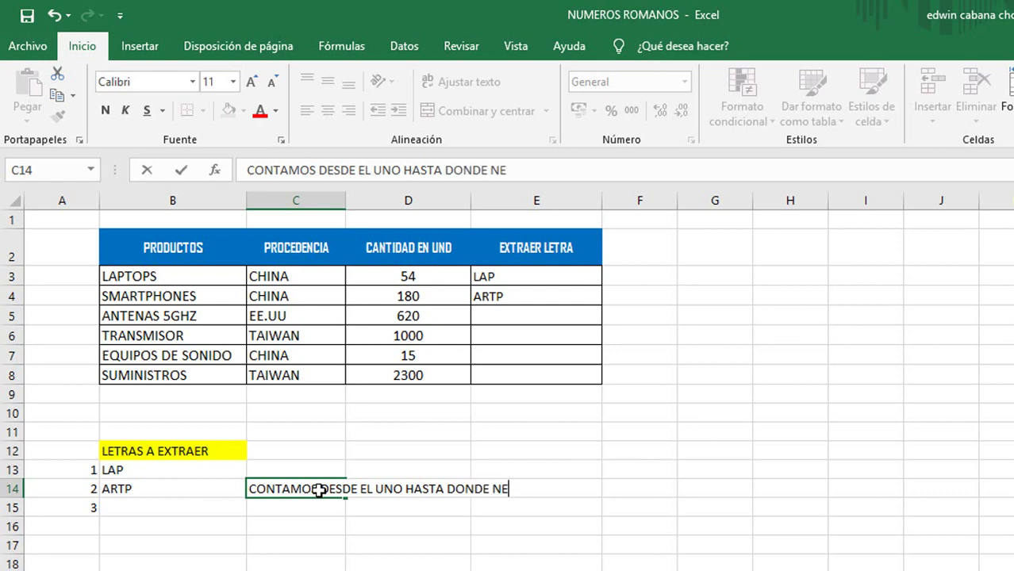
{"action": "type", "text": "SECITEMOS"}
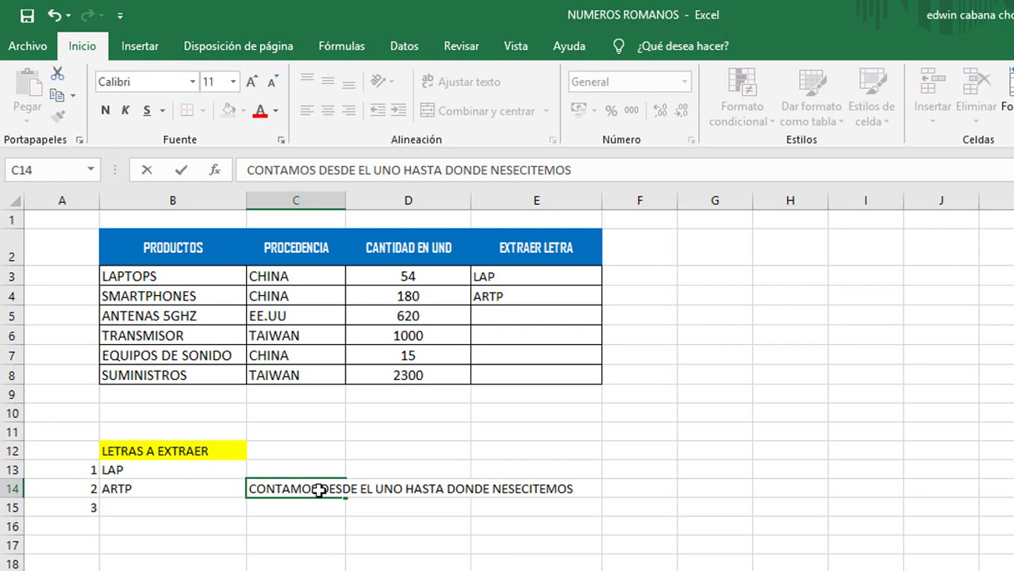
{"action": "key", "text": "Return"}
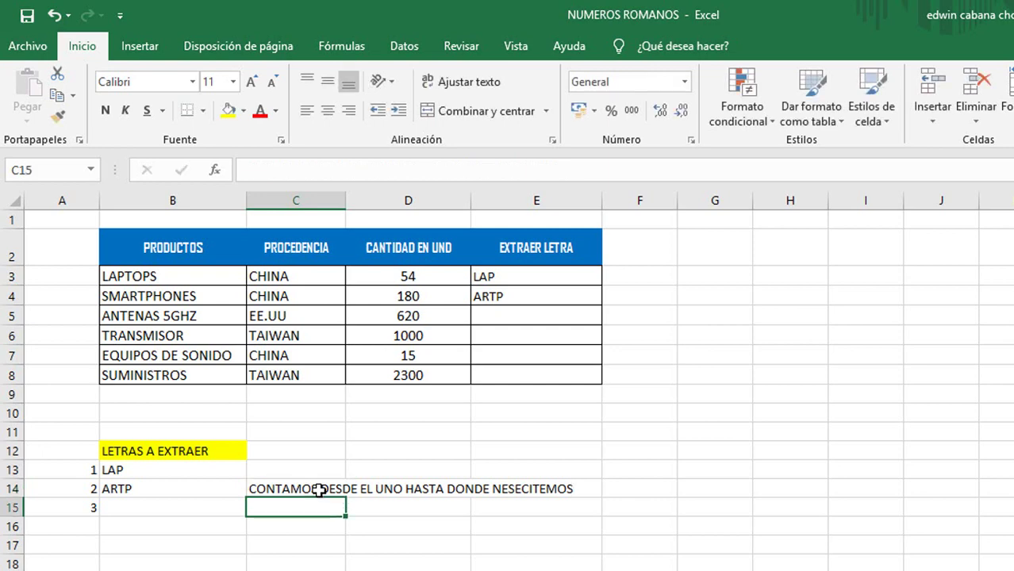
Enter the letters A and R in cells C16 and D16, with the numbers 1 and 2 directly below them.
{"action": "left_click", "coordinate": [333, 546]}
{"action": "left_click", "coordinate": [232, 548]}
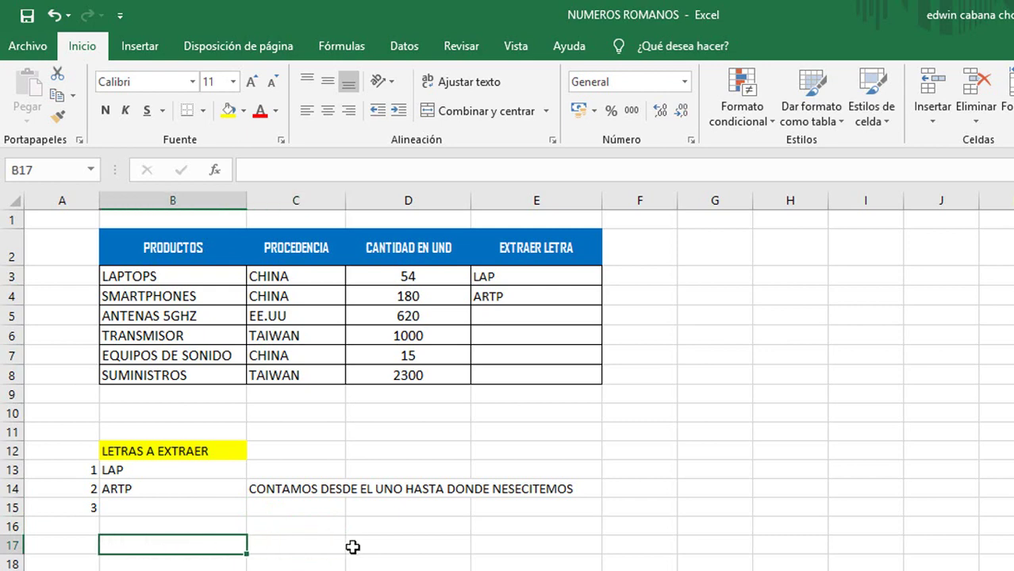
{"action": "left_click", "coordinate": [358, 539]}
{"action": "left_click_drag", "start_coordinate": [353, 527], "coordinate": [300, 529]}
{"action": "left_click", "coordinate": [302, 530]}
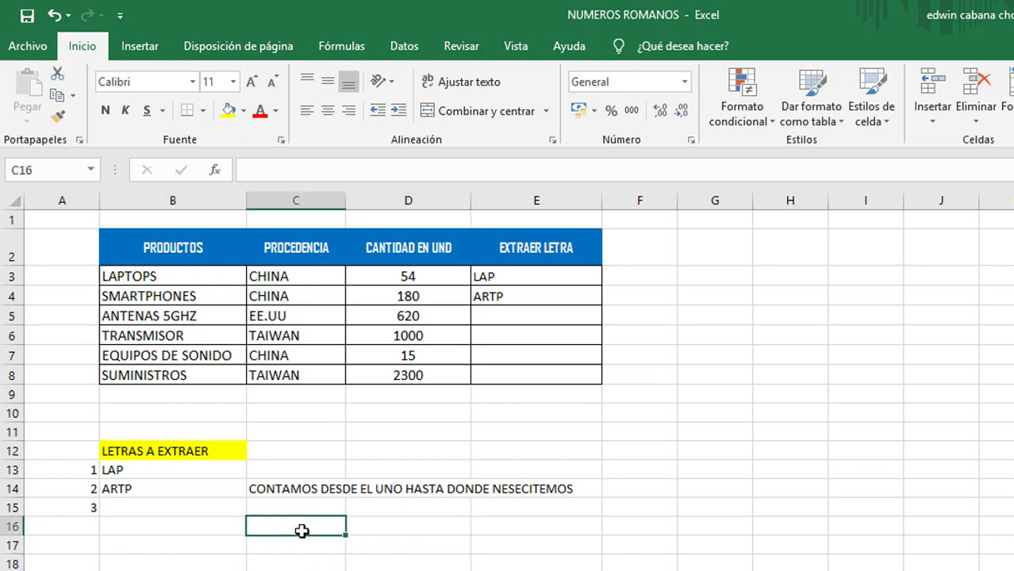
{"action": "type", "text": "A"}
{"action": "left_click", "coordinate": [316, 547]}
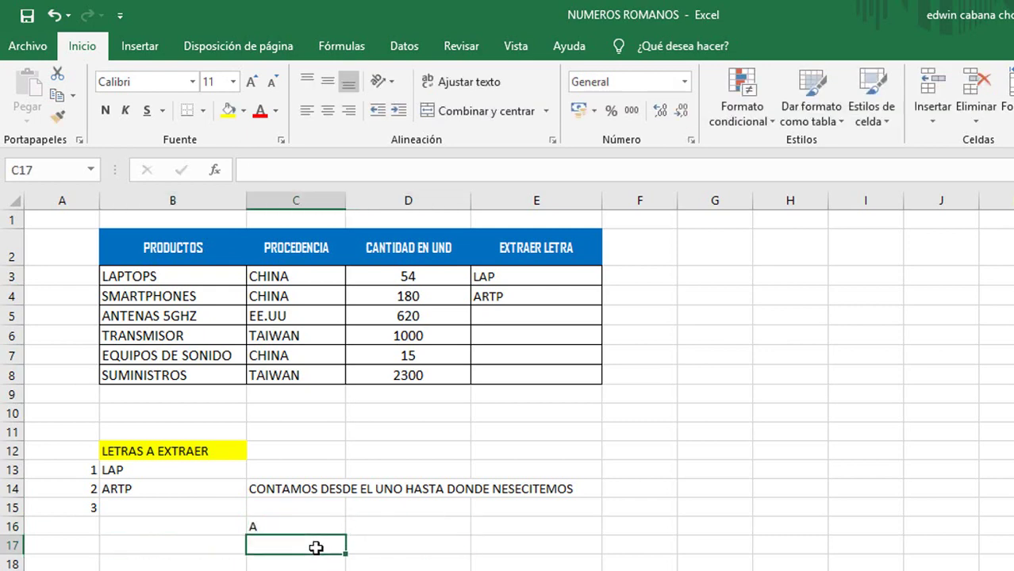
{"action": "type", "text": "1"}
{"action": "left_click", "coordinate": [396, 526]}
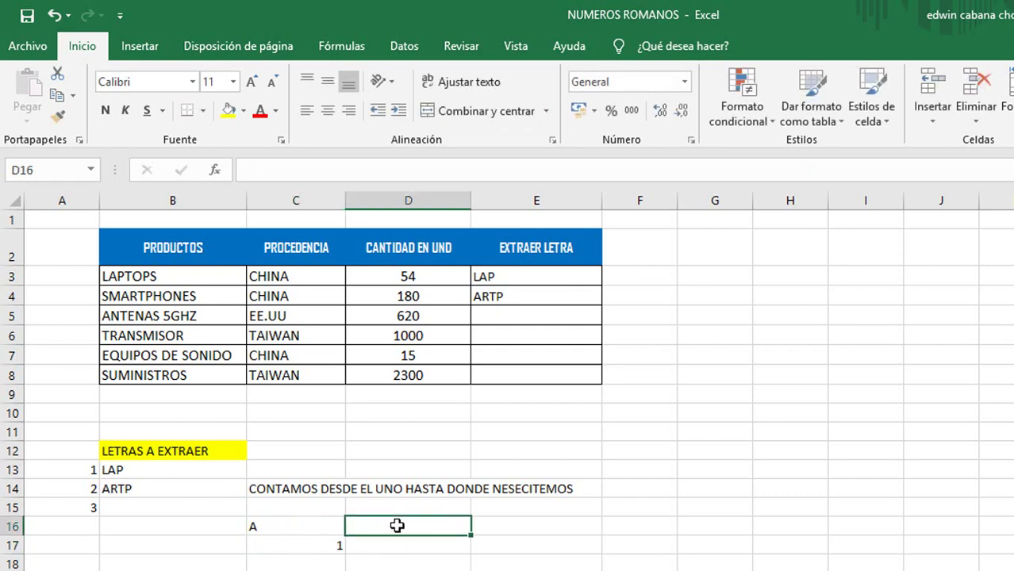
{"action": "type", "text": "R"}
{"action": "left_click", "coordinate": [393, 546]}
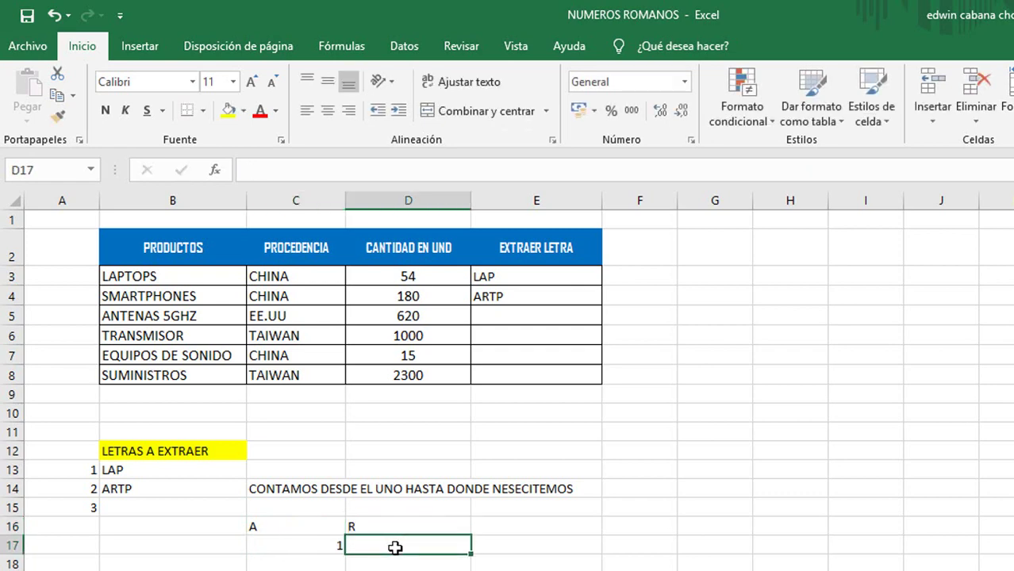
{"action": "type", "text": "2"}
Enter the letters T and P in cells E16 and F16, with the numbers 3 and 4 directly below them.
{"action": "left_click", "coordinate": [539, 527]}
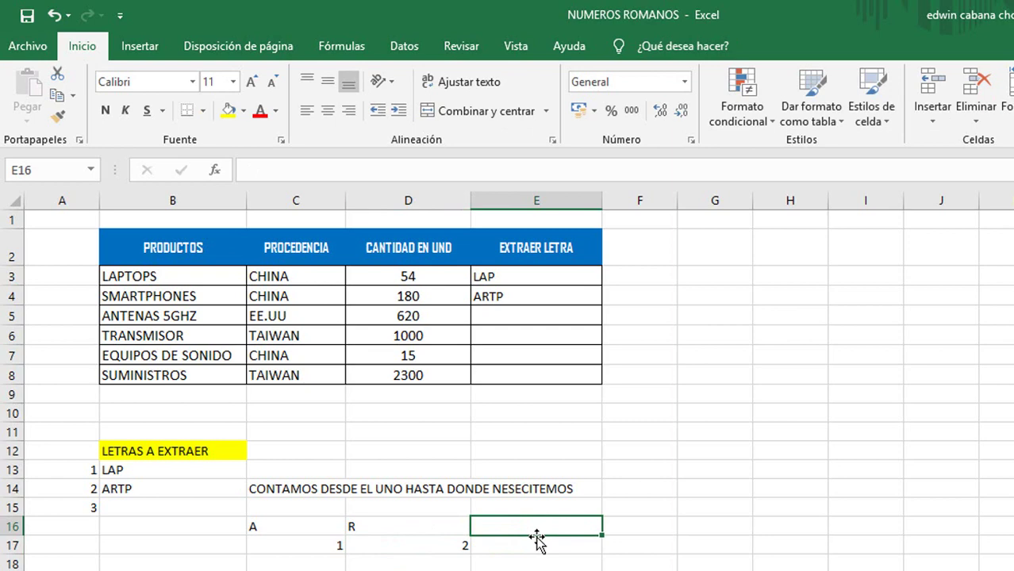
{"action": "type", "text": "T"}
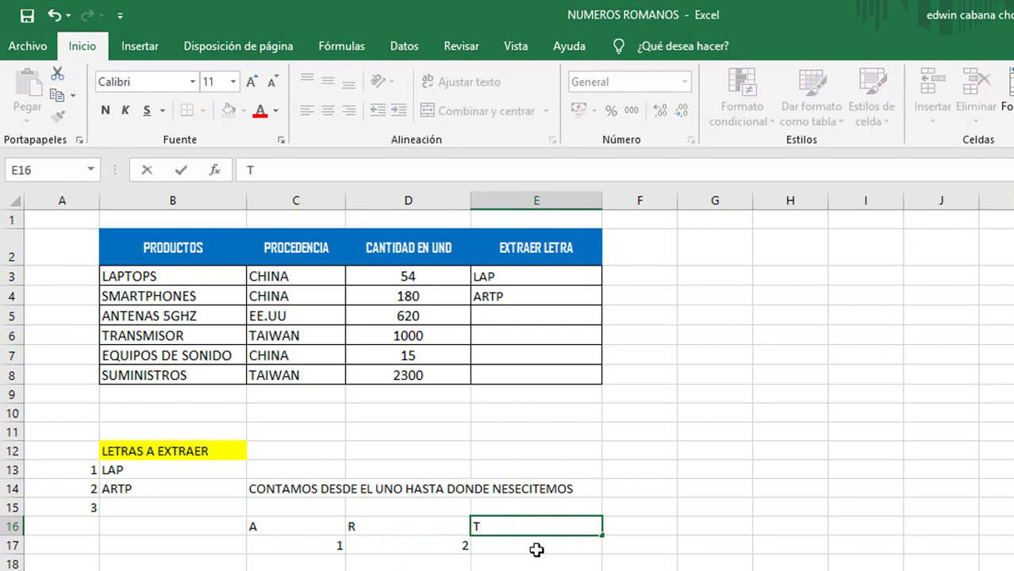
{"action": "left_click", "coordinate": [537, 549]}
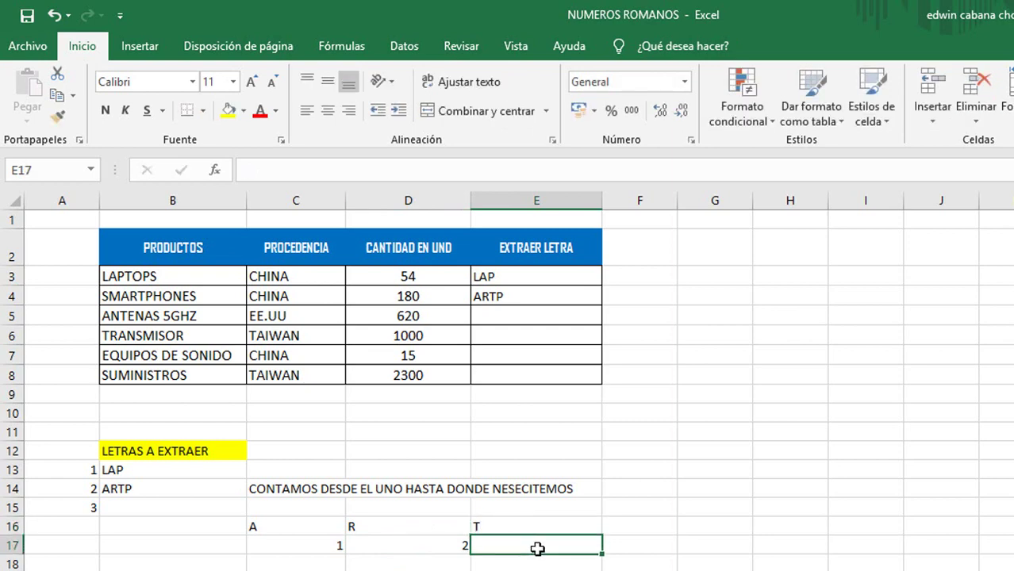
{"action": "type", "text": "3"}
{"action": "left_click", "coordinate": [667, 528]}
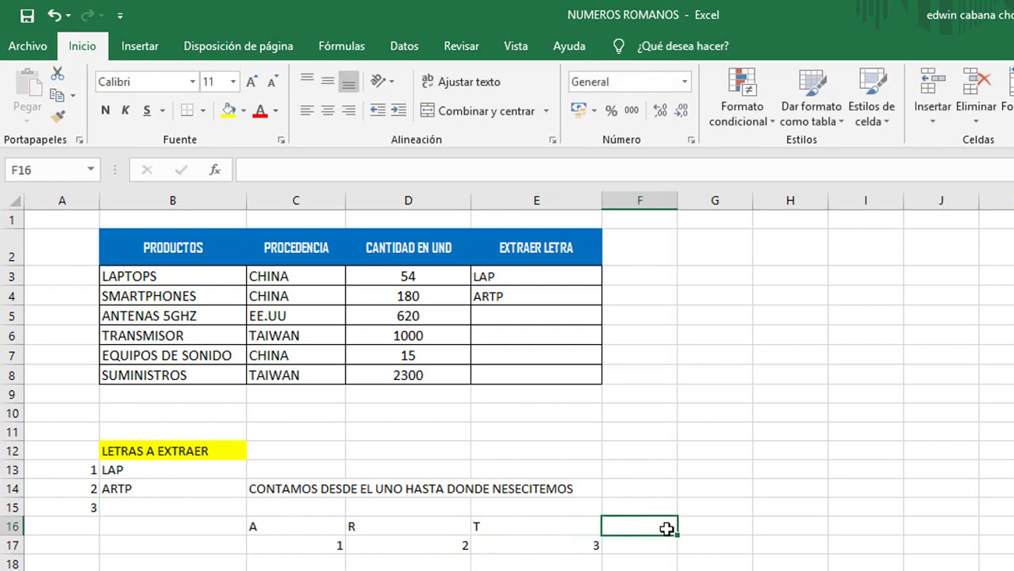
{"action": "type", "text": "P"}
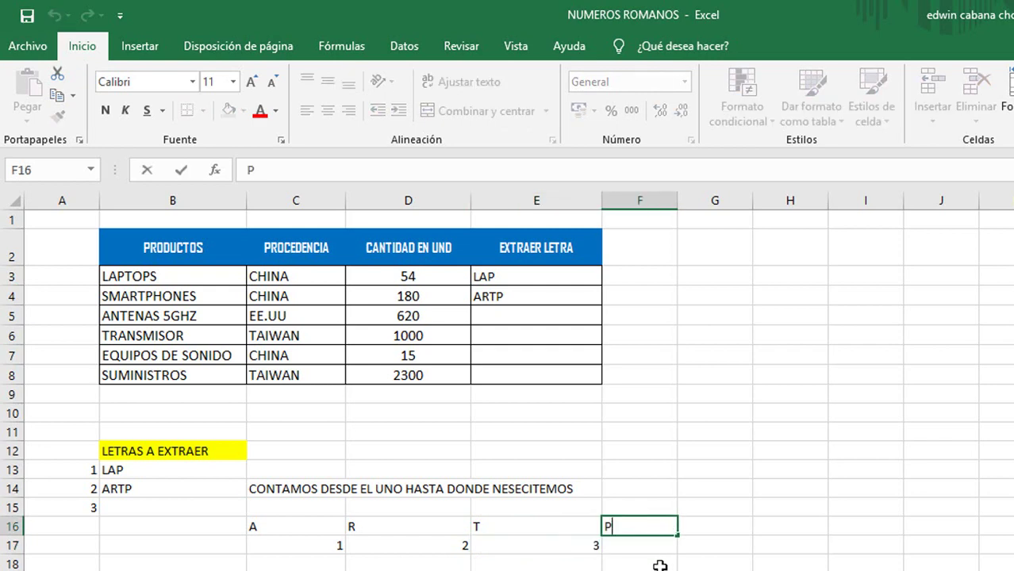
{"action": "left_click", "coordinate": [651, 549]}
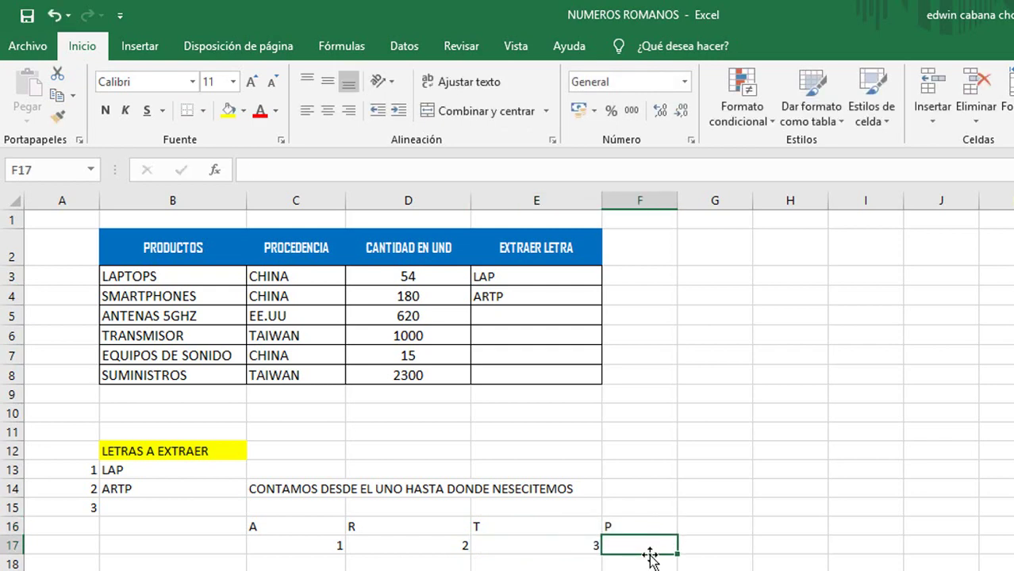
{"action": "type", "text": "4"}
{"action": "key", "text": "Return"}
Center the contents of C16:F17 horizontally, and select each letter together with its number in turn.
{"action": "left_click_drag", "start_coordinate": [645, 547], "coordinate": [595, 542]}
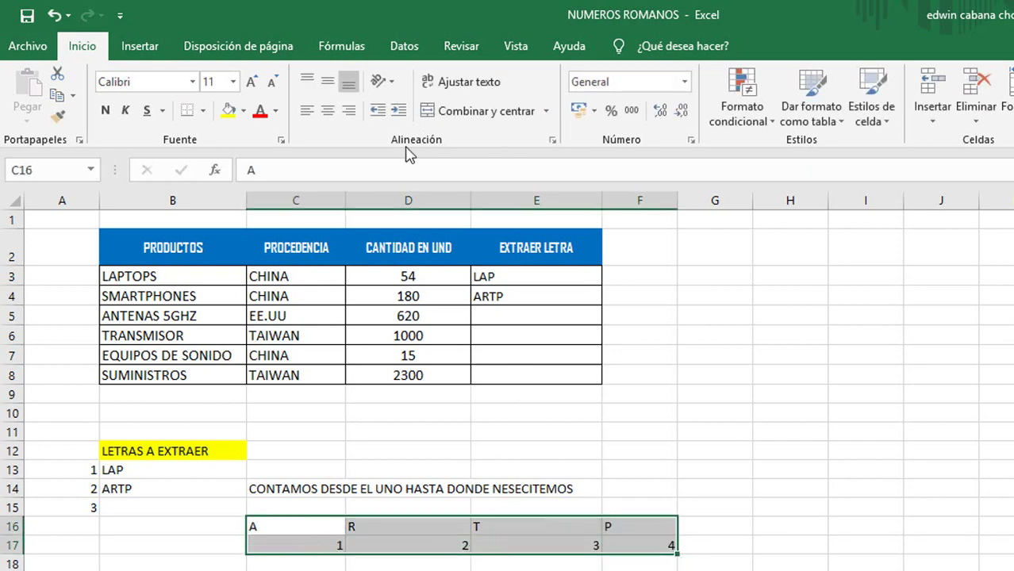
{"action": "left_click", "coordinate": [327, 110]}
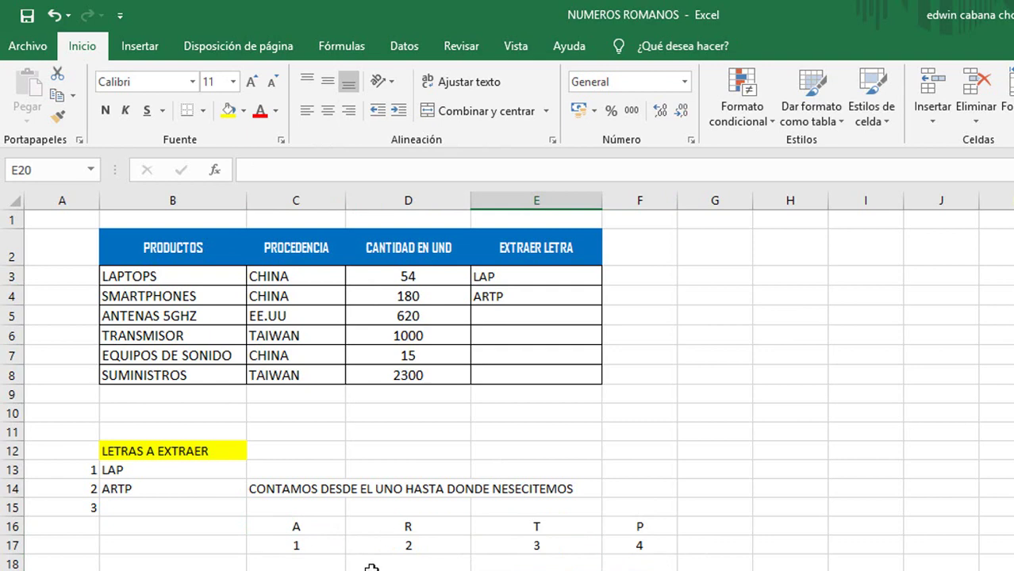
{"action": "left_click_drag", "start_coordinate": [294, 529], "coordinate": [310, 546]}
{"action": "left_click", "coordinate": [310, 546]}
{"action": "left_click_drag", "start_coordinate": [376, 536], "coordinate": [392, 549]}
{"action": "left_click_drag", "start_coordinate": [536, 528], "coordinate": [556, 548]}
{"action": "left_click_drag", "start_coordinate": [641, 530], "coordinate": [640, 547]}
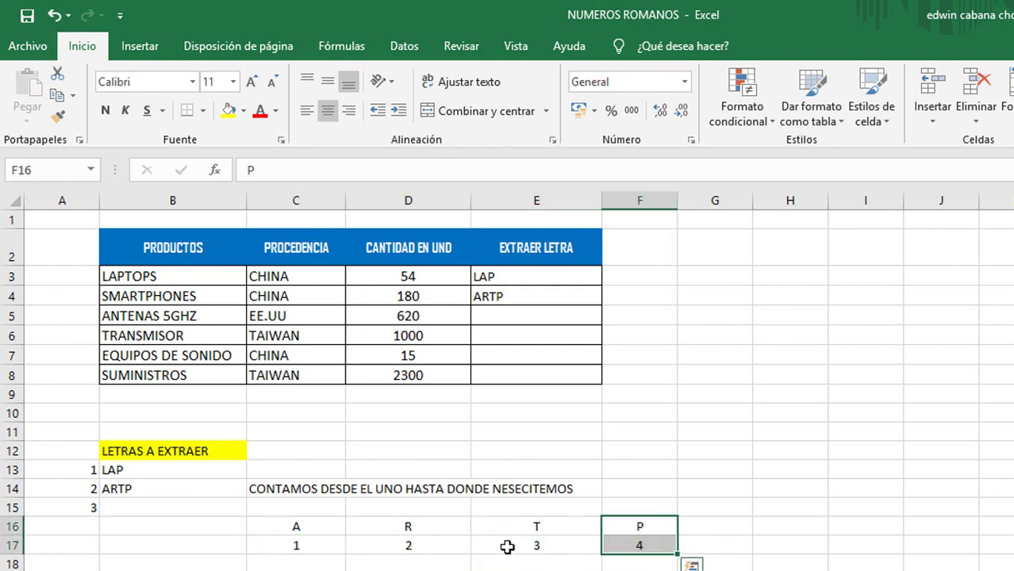
{"action": "double_click", "coordinate": [511, 296]}
{"action": "left_click", "coordinate": [546, 298]}
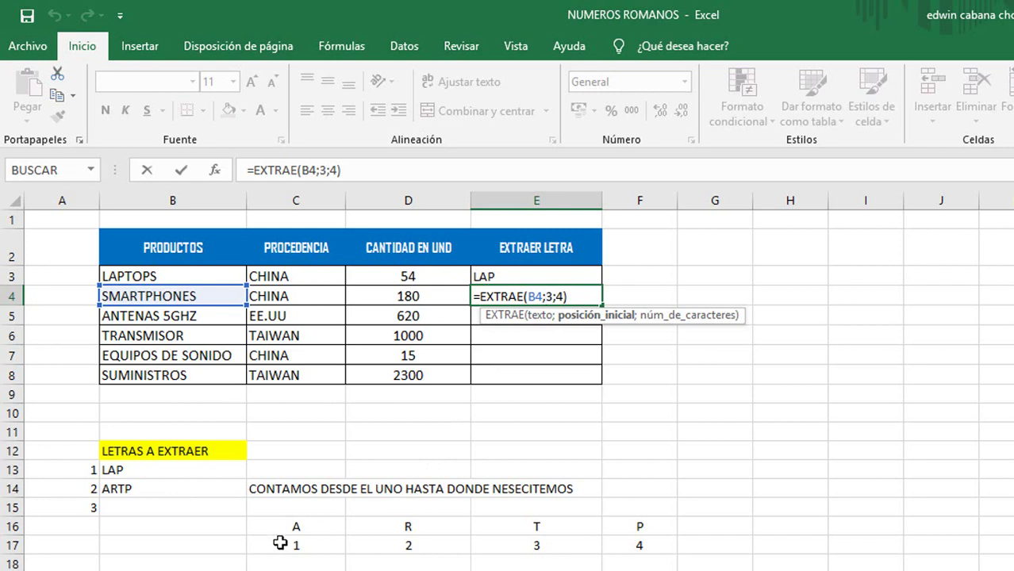
{"action": "left_click", "coordinate": [313, 512]}
{"action": "type", "text": "PO"}
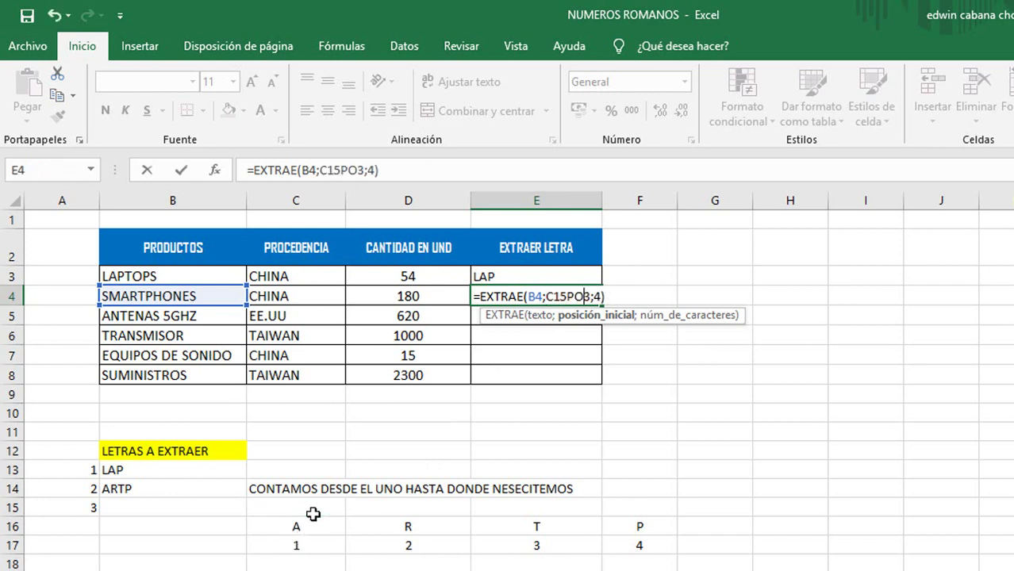
{"action": "key", "text": "Return"}
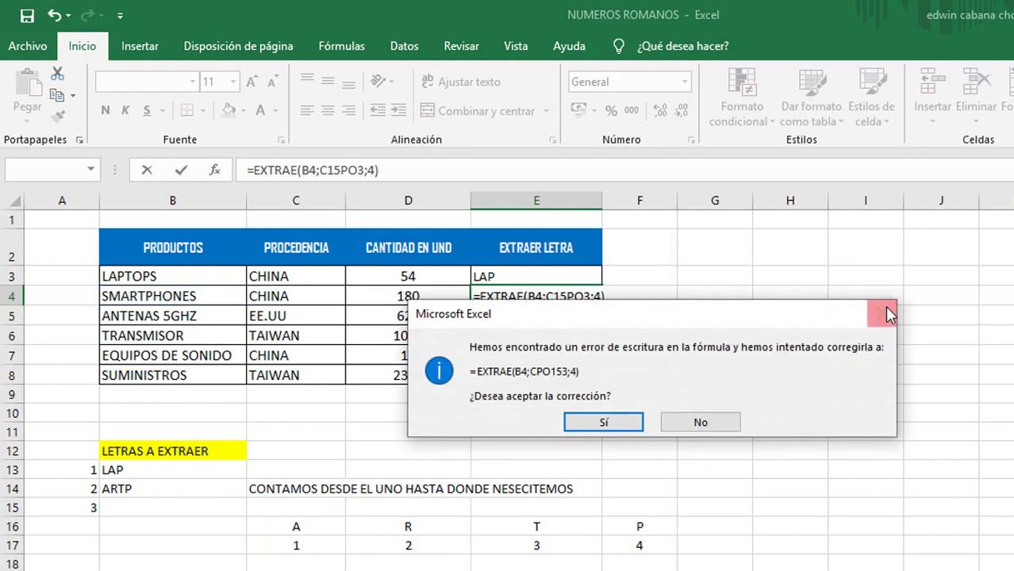
{"action": "left_click", "coordinate": [902, 296]}
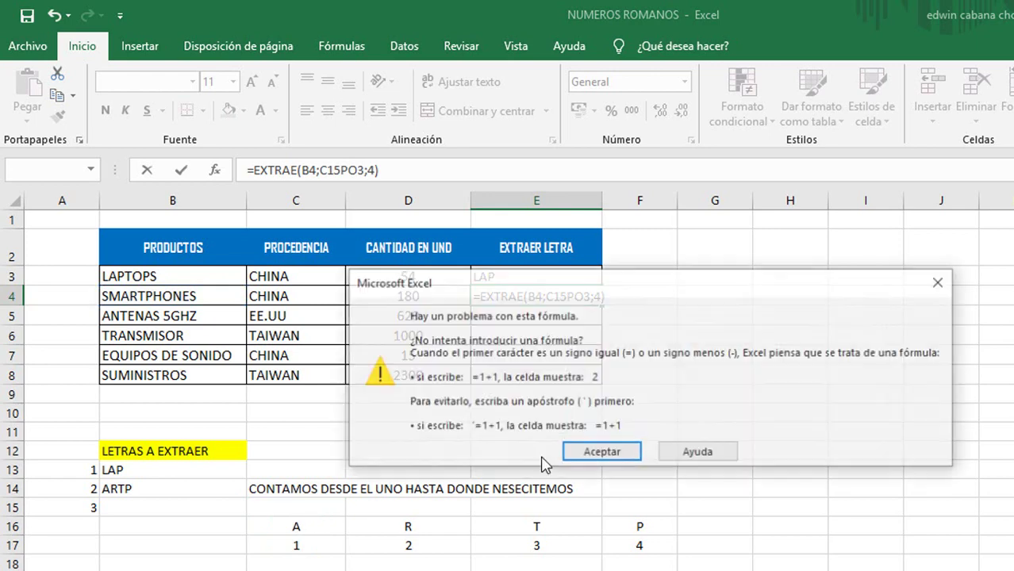
{"action": "left_click", "coordinate": [940, 283]}
{"action": "left_click", "coordinate": [588, 296]}
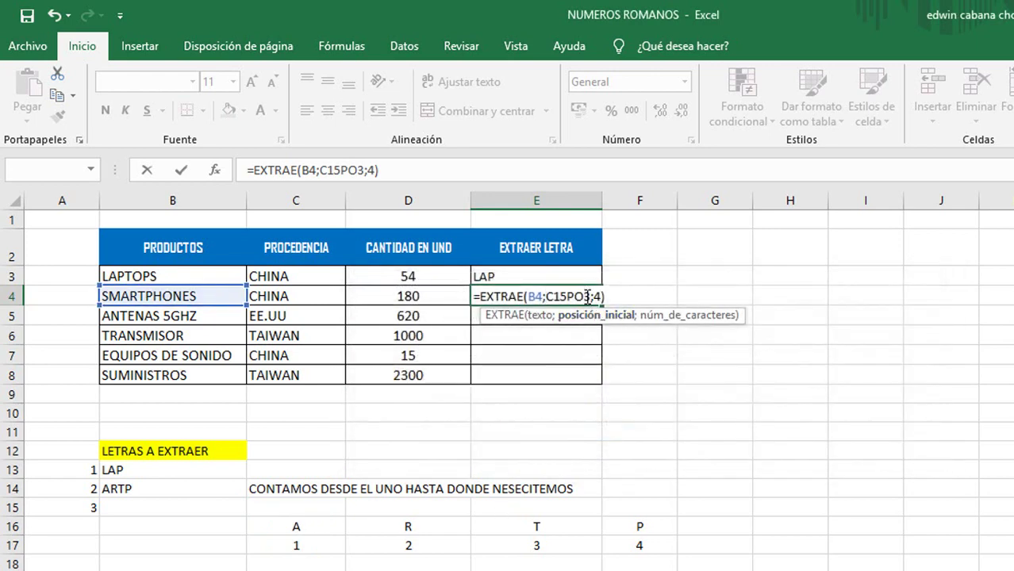
{"action": "key", "text": "BackSpace"}
{"action": "key", "text": "BackSpace"}
{"action": "key", "text": "BackSpace"}
{"action": "key", "text": "BackSpace"}
{"action": "key", "text": "BackSpace"}
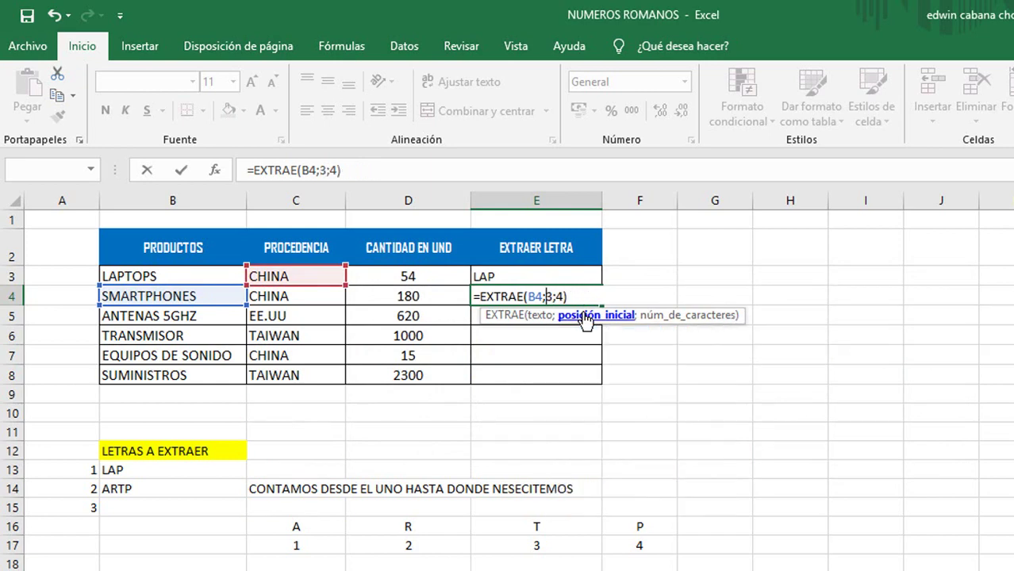
{"action": "key", "text": "Return"}
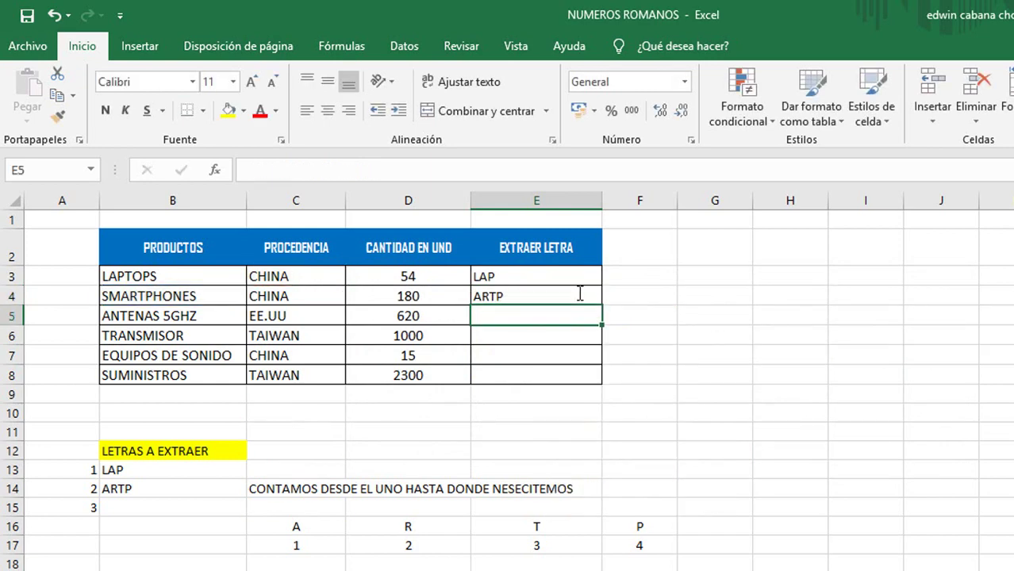
Enter the note POSICION 3 in cell C15, directly below the counting note.
{"action": "left_click", "coordinate": [304, 508]}
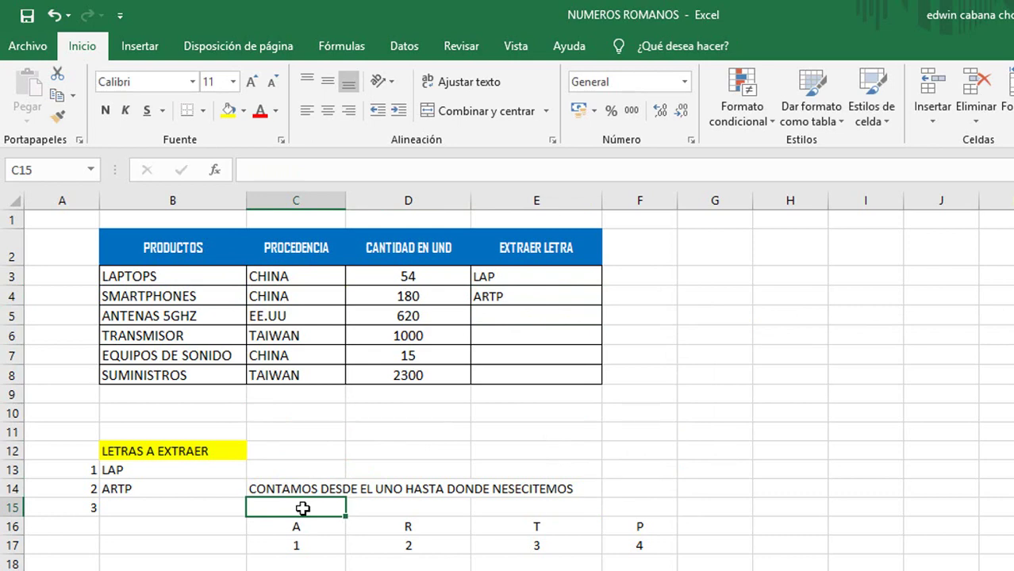
{"action": "type", "text": "POSICION 3"}
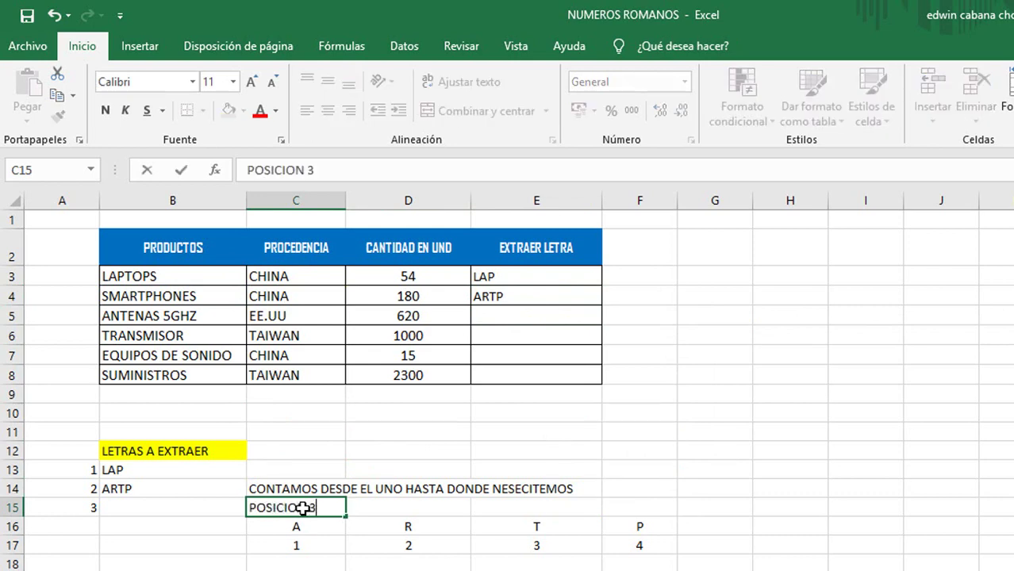
{"action": "left_click", "coordinate": [305, 564]}
{"action": "left_click", "coordinate": [301, 524]}
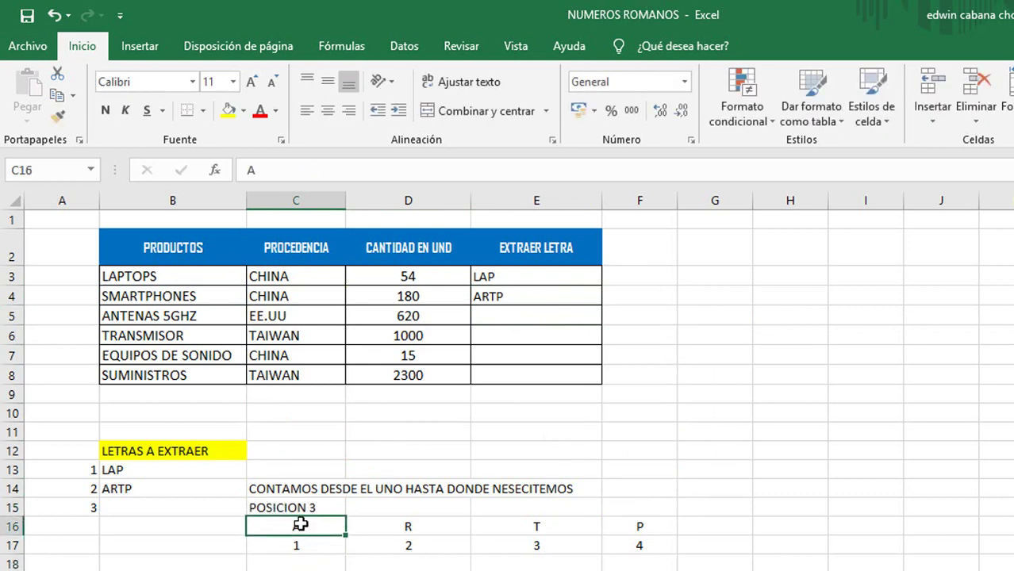
{"action": "left_click", "coordinate": [315, 509]}
{"action": "left_click", "coordinate": [324, 526]}
{"action": "left_click", "coordinate": [313, 559]}
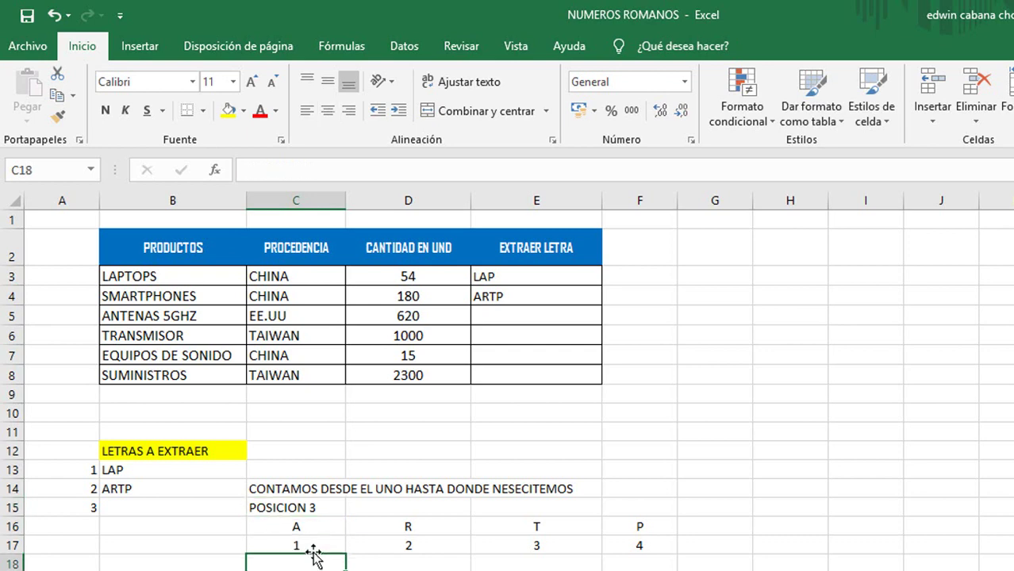
{"action": "left_click", "coordinate": [316, 546]}
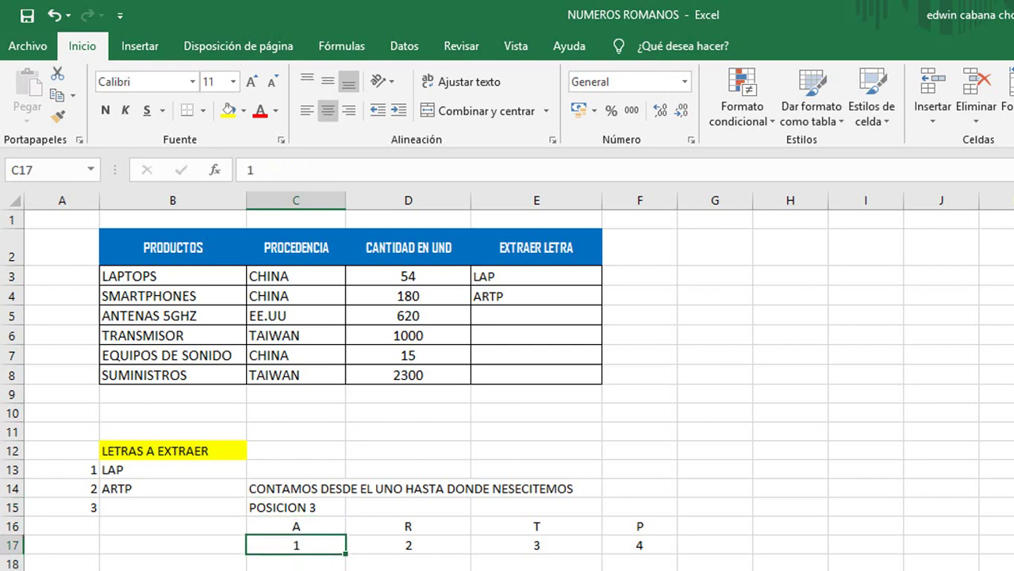
{"action": "key", "text": "Down"}
{"action": "key", "text": "Down"}
Fill the cells C14:E14 behind the counting note with light blue.
{"action": "left_click_drag", "start_coordinate": [306, 489], "coordinate": [496, 485]}
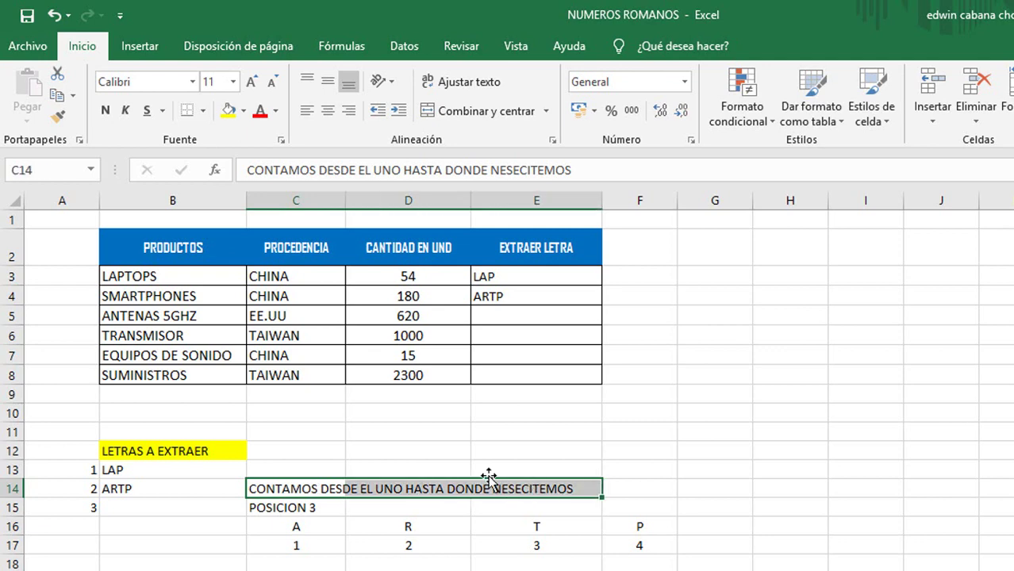
{"action": "left_click", "coordinate": [243, 111]}
{"action": "left_click", "coordinate": [290, 199]}
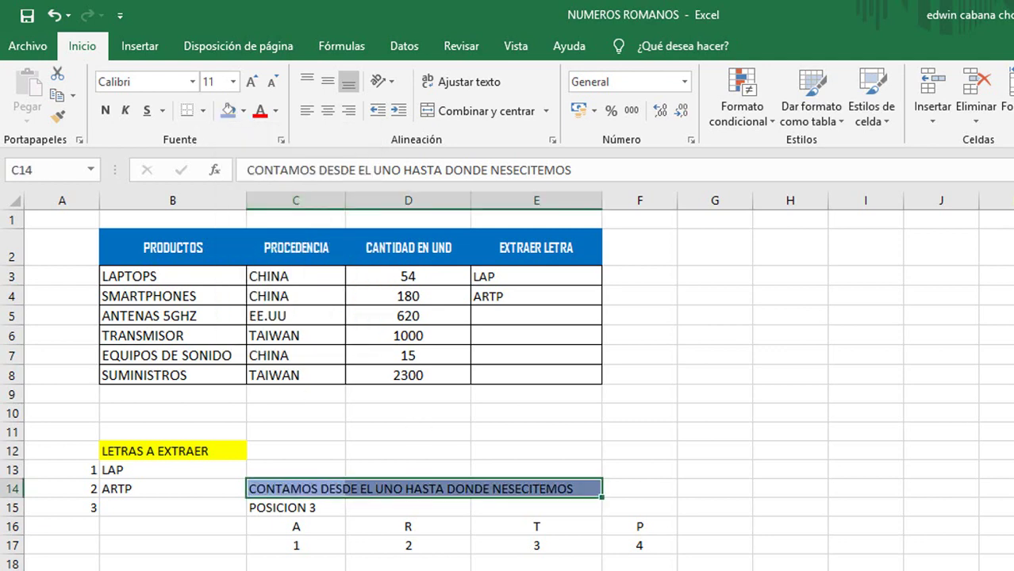
{"action": "left_click", "coordinate": [382, 569]}
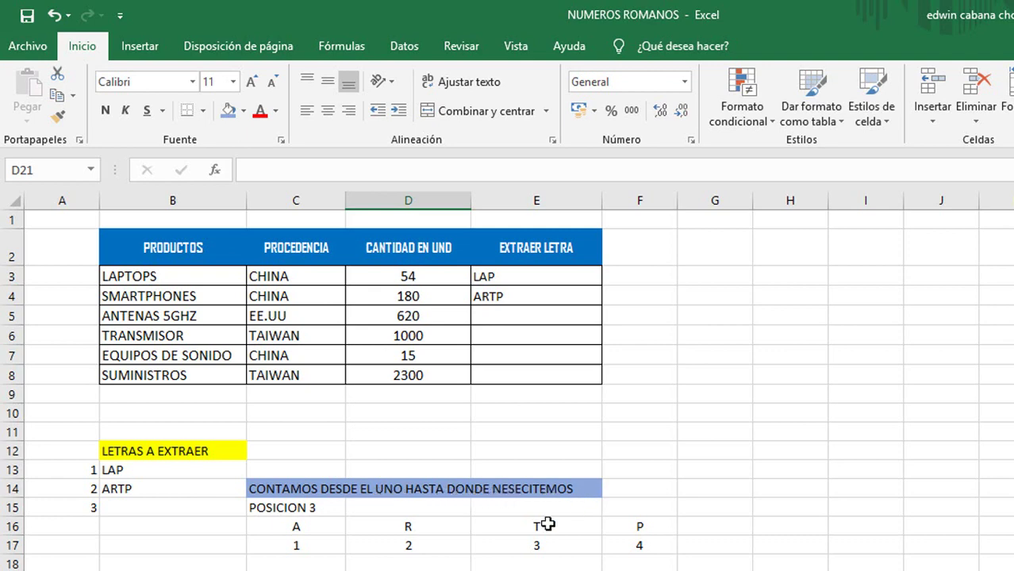
Go through the numbers 1 to 4 in row 17, their letters in C16:F16 and the ARTP target in B14.
{"action": "left_click", "coordinate": [317, 548]}
{"action": "left_click", "coordinate": [410, 546]}
{"action": "left_click", "coordinate": [560, 547]}
{"action": "left_click", "coordinate": [663, 547]}
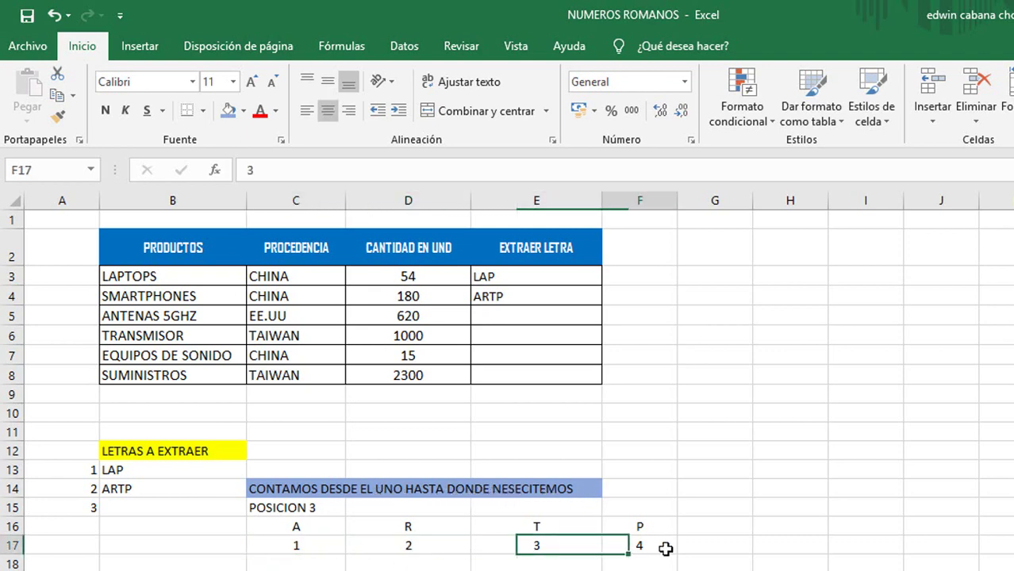
{"action": "left_click_drag", "start_coordinate": [272, 528], "coordinate": [619, 529]}
{"action": "left_click", "coordinate": [132, 490]}
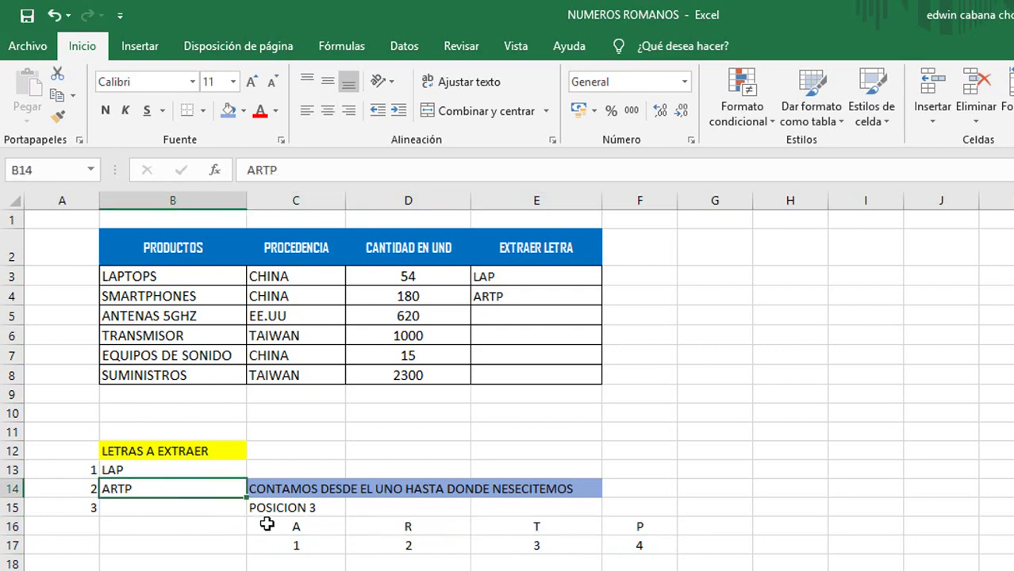
{"action": "left_click", "coordinate": [505, 316]}
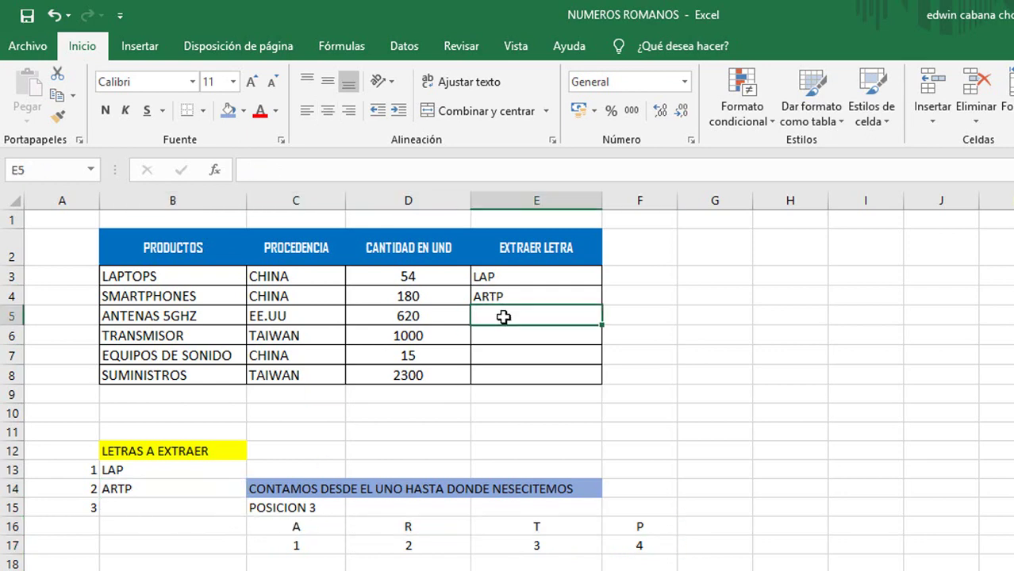
Highlight the last three letters of SUMINISTROS in B8 and enter ROS as the third target in cell B15.
{"action": "left_click", "coordinate": [126, 508]}
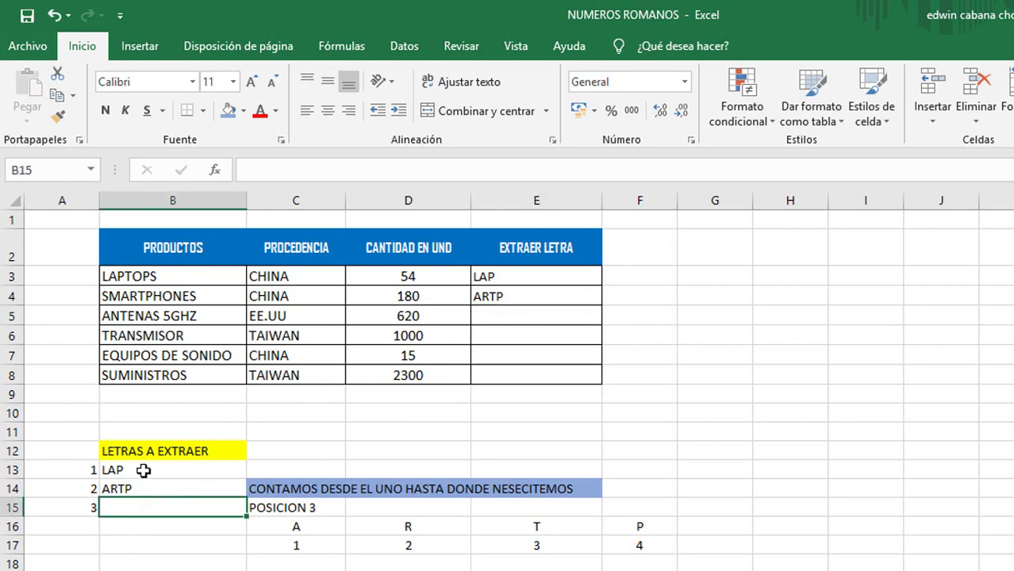
{"action": "left_click", "coordinate": [130, 379]}
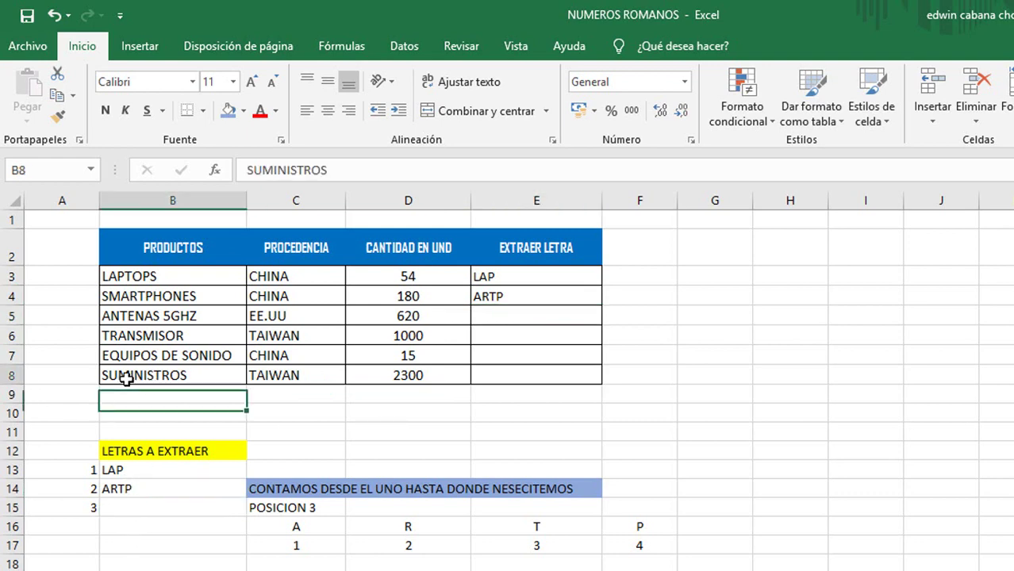
{"action": "double_click", "coordinate": [188, 375]}
{"action": "left_click_drag", "start_coordinate": [188, 375], "coordinate": [167, 387]}
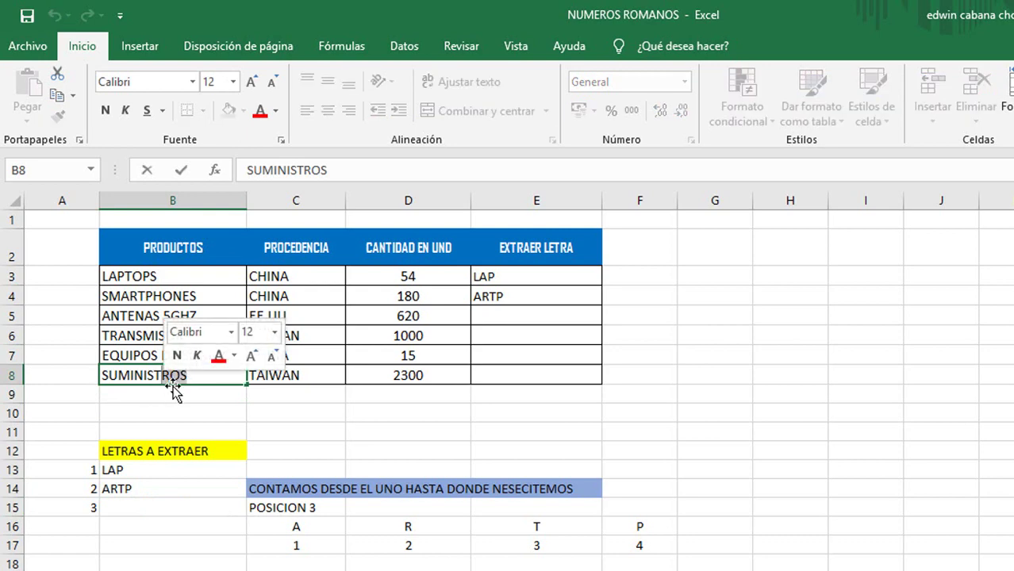
{"action": "left_click", "coordinate": [124, 508]}
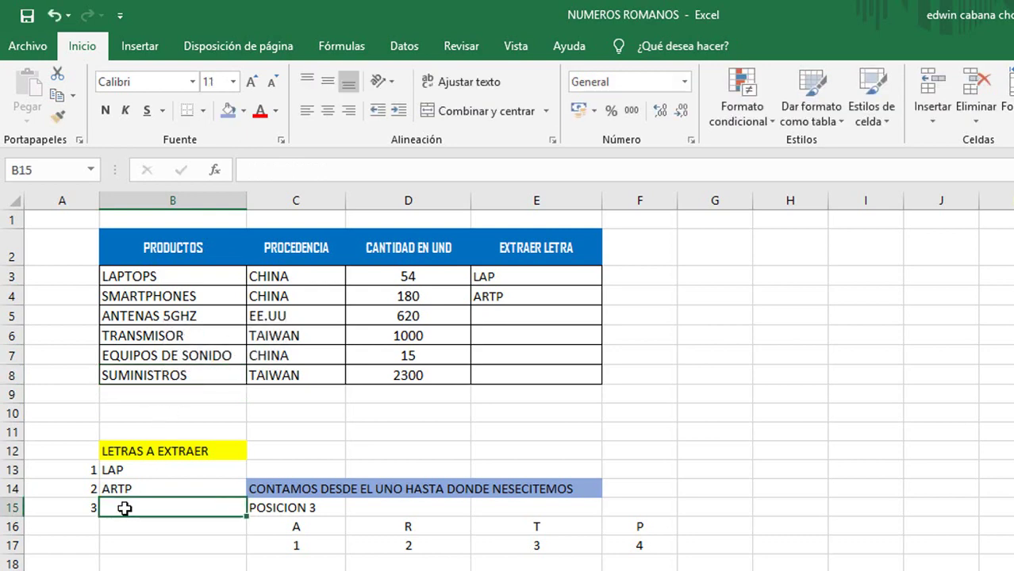
{"action": "type", "text": "ROS"}
{"action": "left_click", "coordinate": [136, 543]}
{"action": "left_click", "coordinate": [143, 508]}
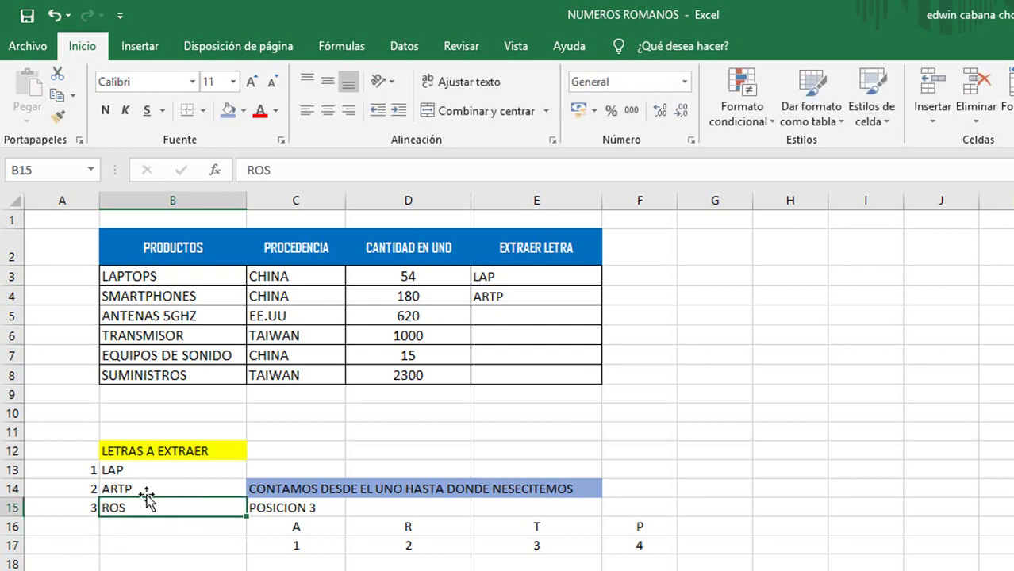
Extract ROS from SUMINISTROS by entering =EXTRAE(B8;9;3) in cell E8, and compare the result with the target in B15.
{"action": "left_click", "coordinate": [199, 374]}
{"action": "double_click", "coordinate": [193, 374]}
{"action": "left_click_drag", "start_coordinate": [188, 375], "coordinate": [166, 383]}
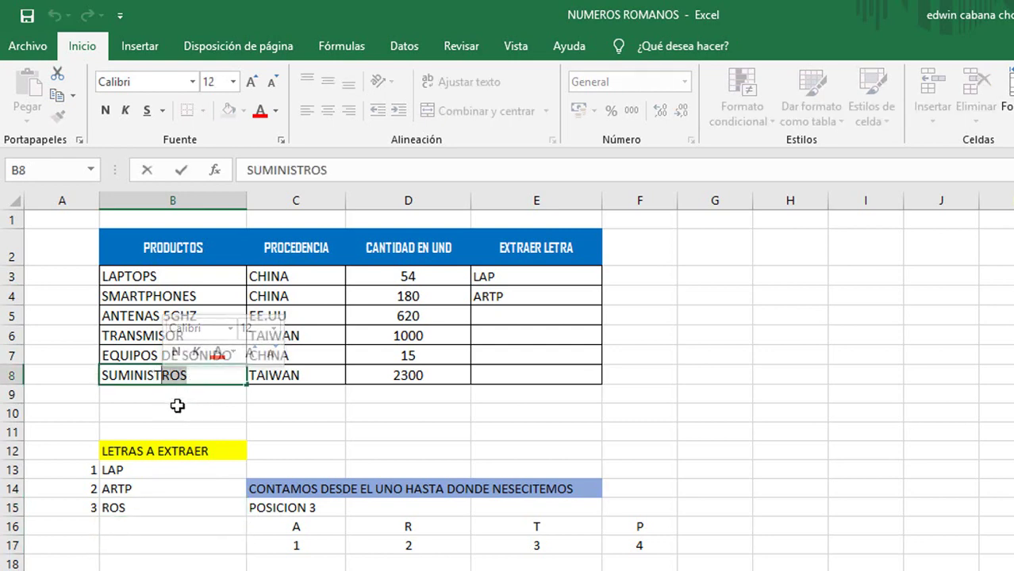
{"action": "left_click", "coordinate": [494, 316]}
{"action": "left_click", "coordinate": [510, 376]}
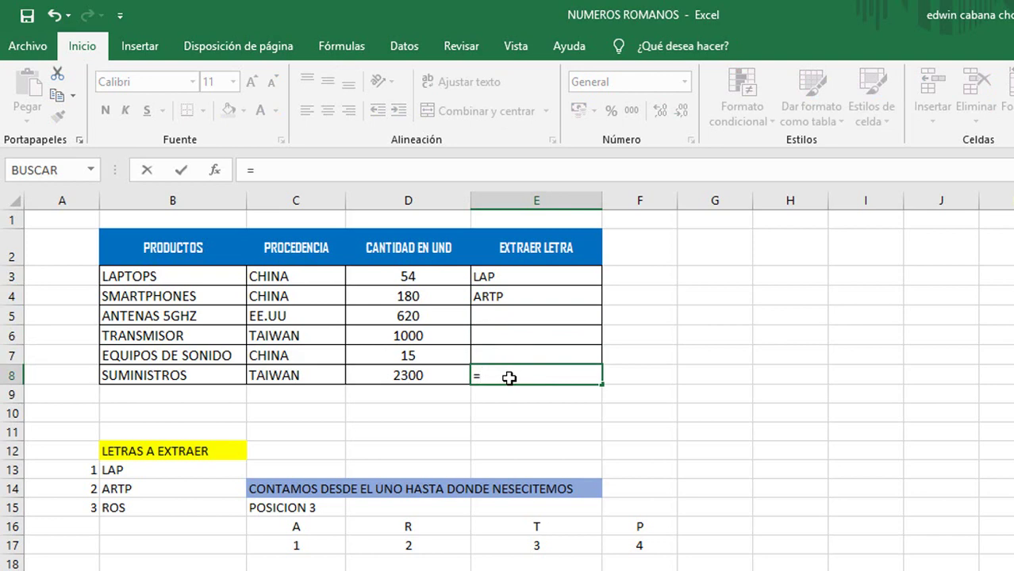
{"action": "type", "text": "=EXTRAE"}
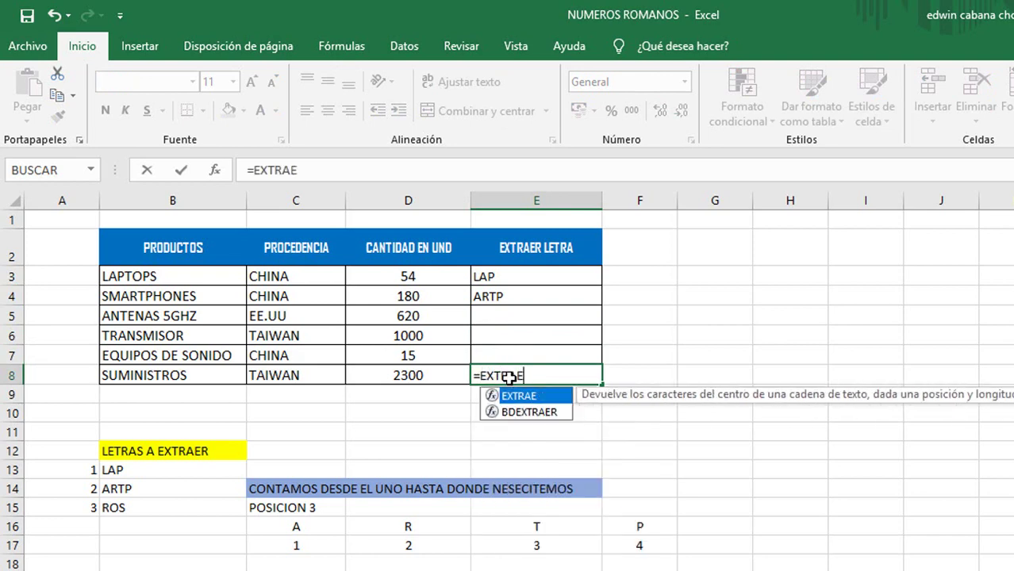
{"action": "type", "text": "("}
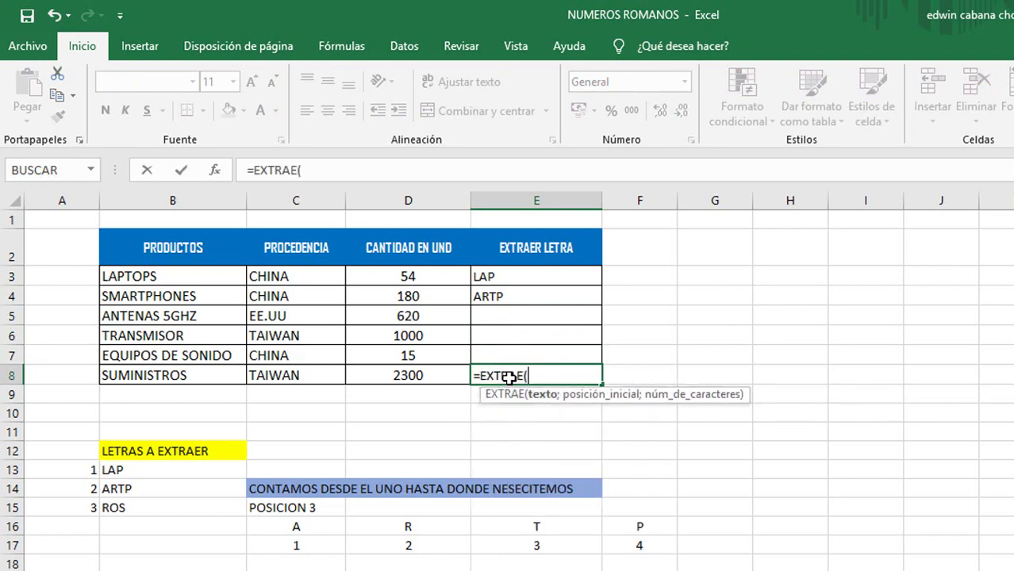
{"action": "left_click", "coordinate": [200, 379]}
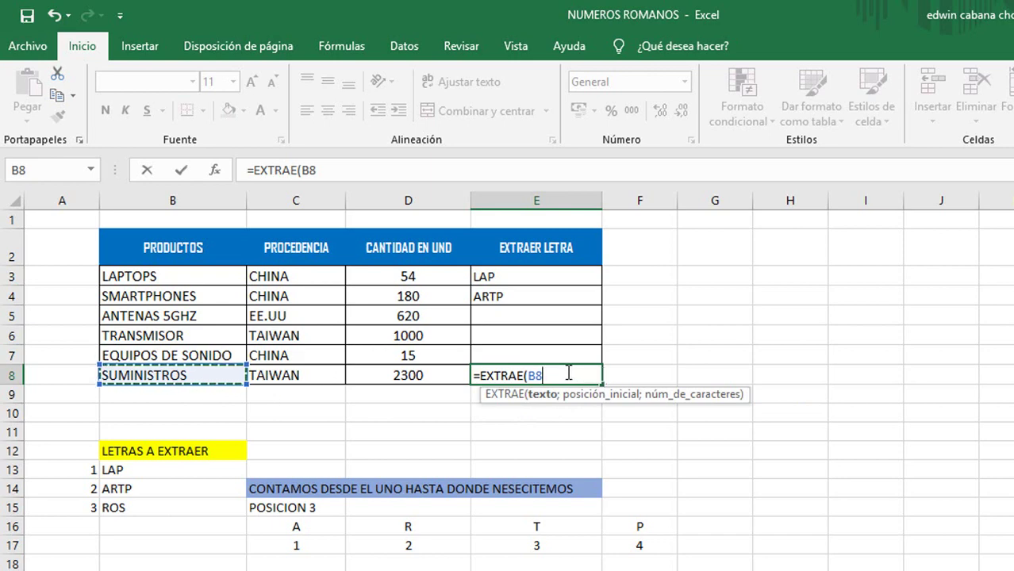
{"action": "type", "text": ";"}
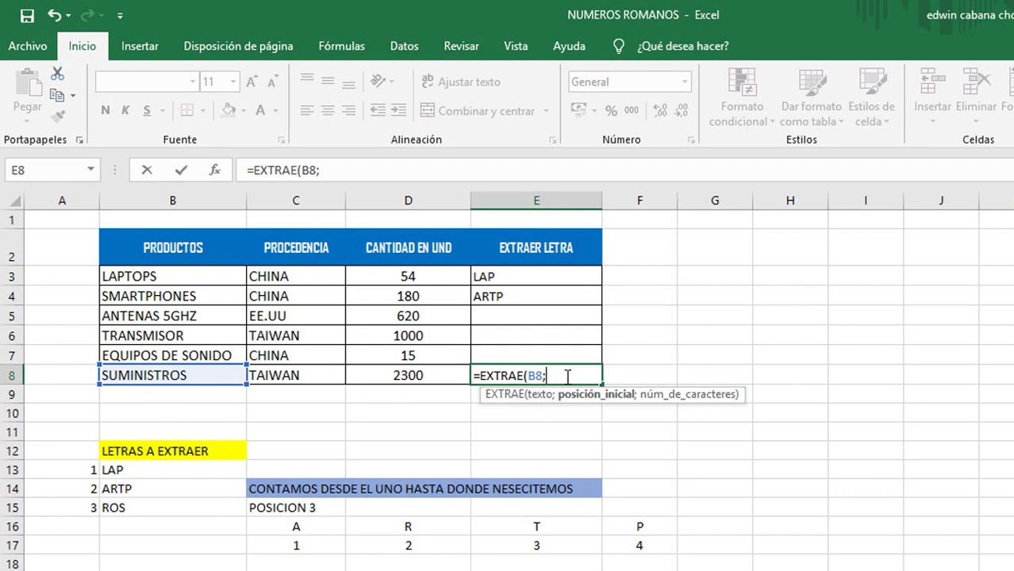
{"action": "type", "text": ";"}
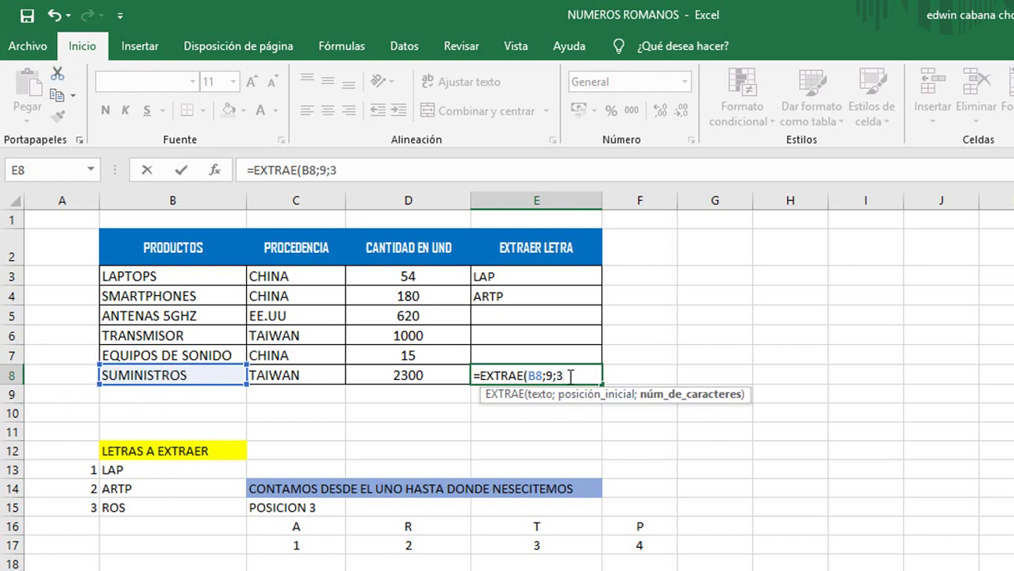
{"action": "type", "text": "3)"}
{"action": "key", "text": "Return"}
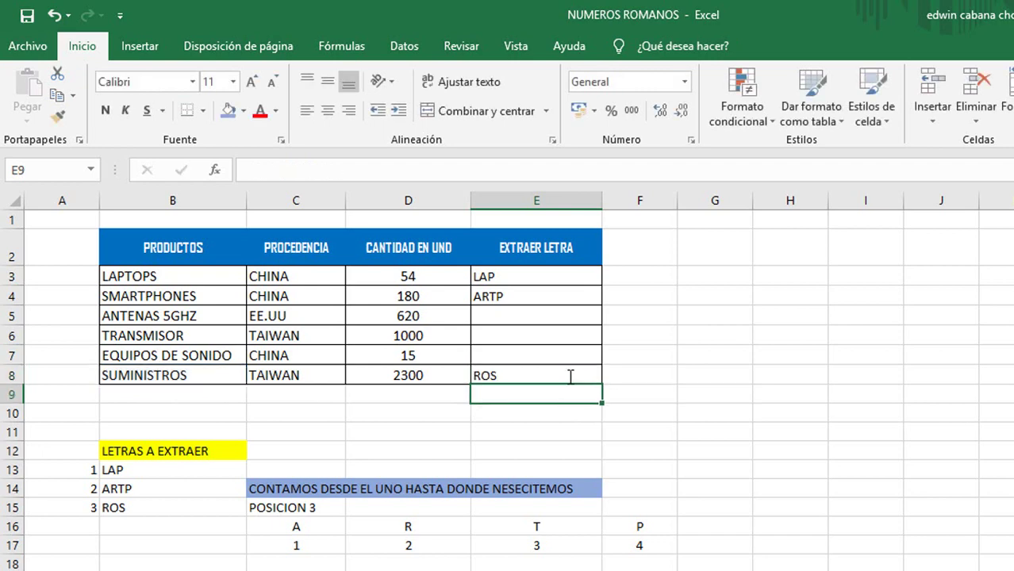
{"action": "left_click", "coordinate": [495, 376]}
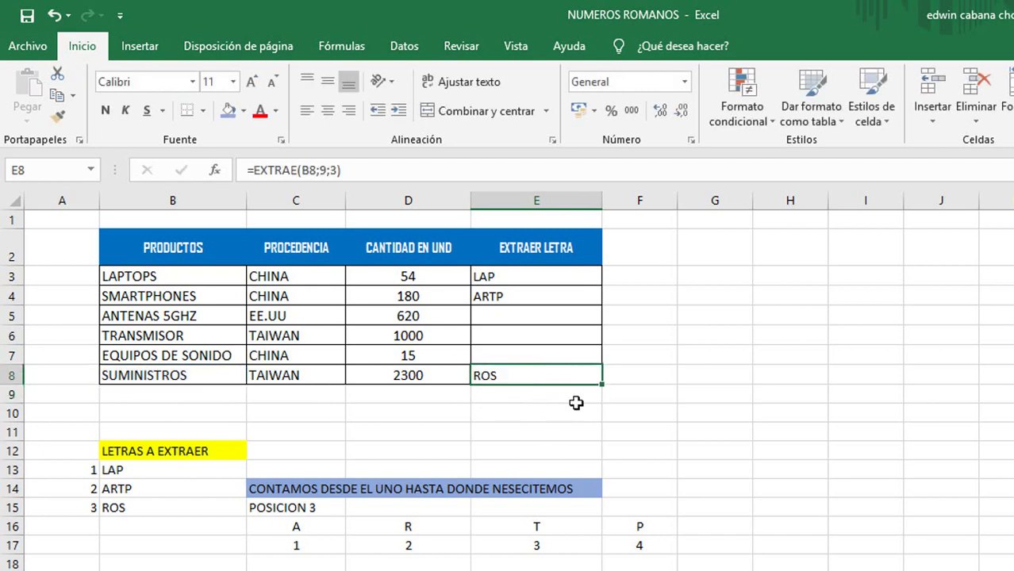
{"action": "left_click", "coordinate": [151, 510]}
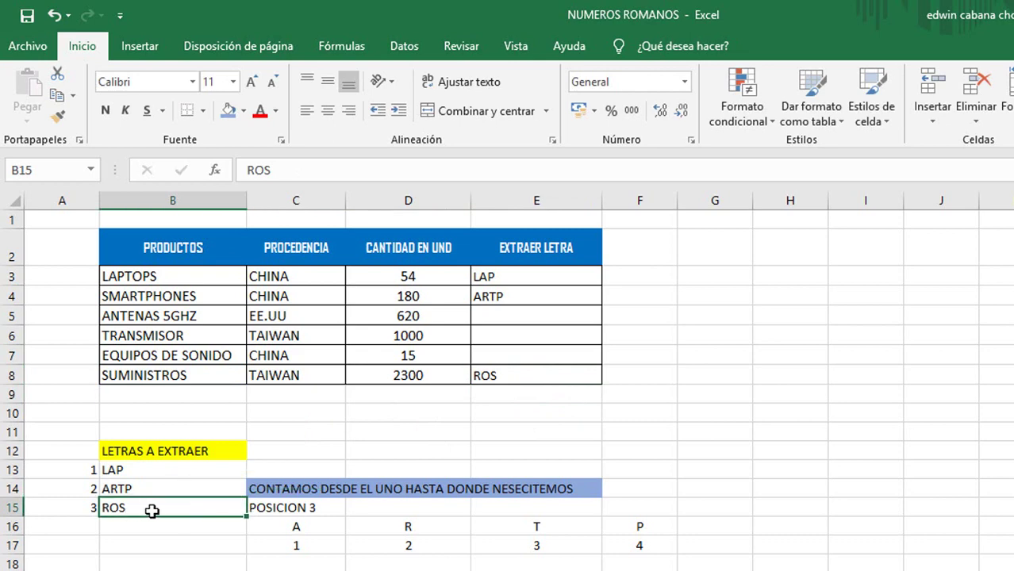
Enter the note R POSIOCION 9 in cell B18.
{"action": "left_click", "coordinate": [143, 564]}
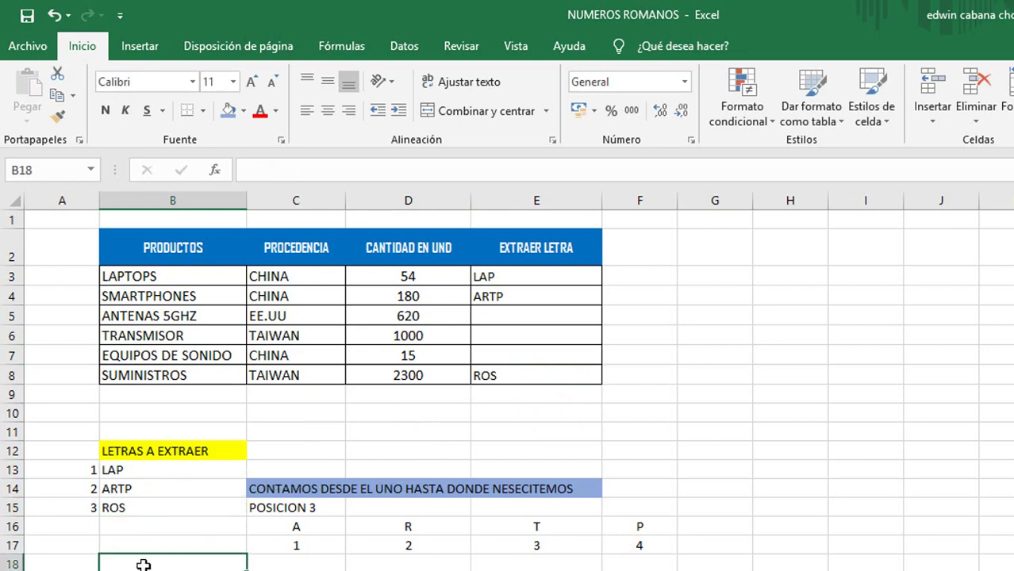
{"action": "type", "text": "R"}
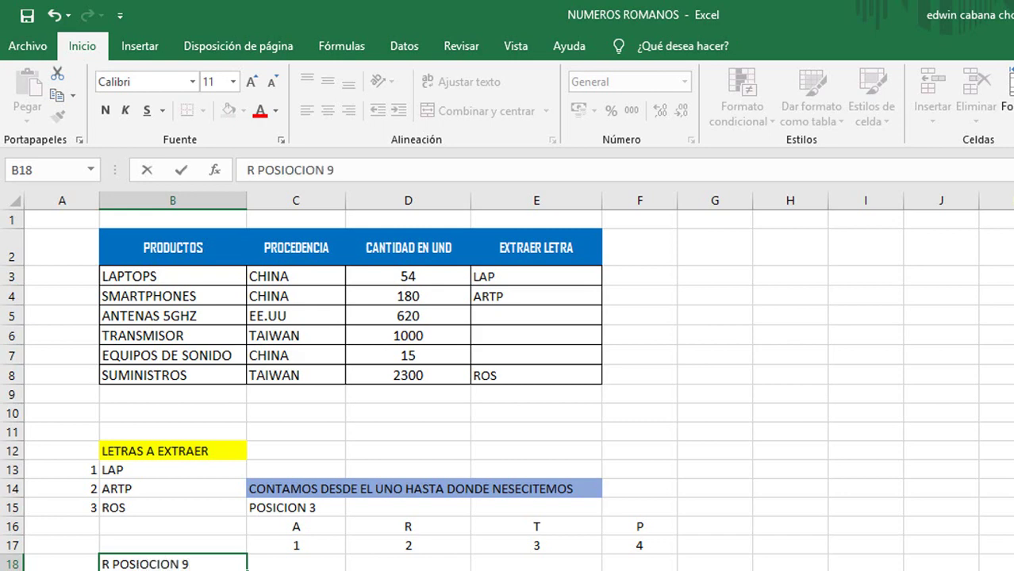
{"action": "type", "text": "POSICION 9"}
{"action": "key", "text": "Return"}
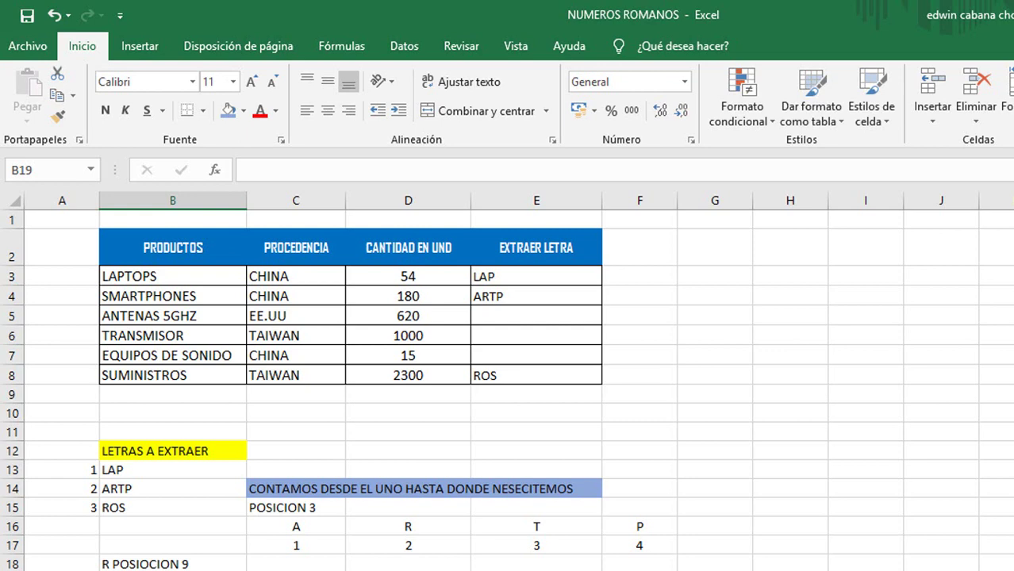
{"action": "left_click", "coordinate": [203, 564]}
{"action": "double_click", "coordinate": [199, 560]}
{"action": "left_click", "coordinate": [541, 428]}
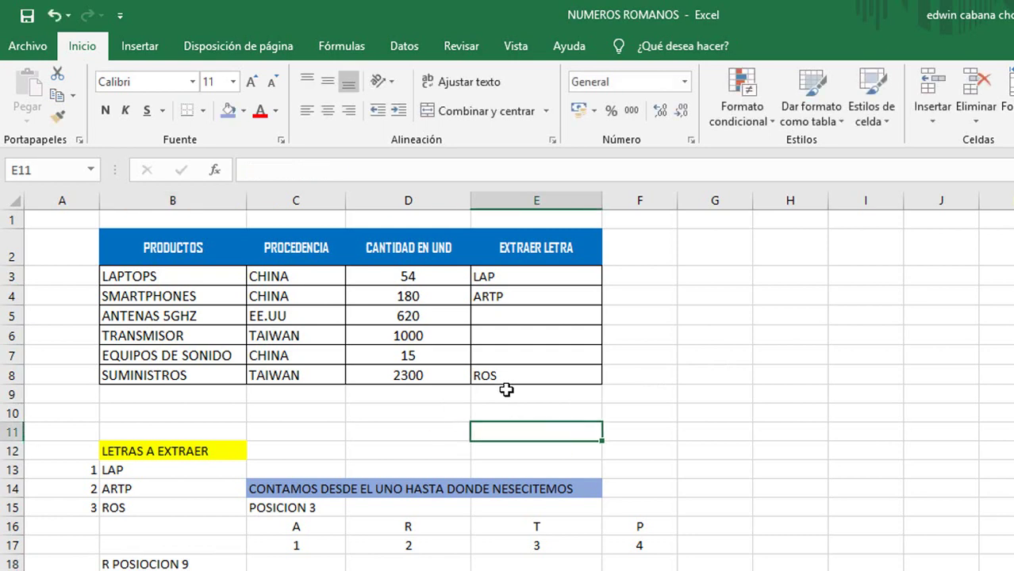
{"action": "left_click", "coordinate": [511, 377]}
{"action": "left_click", "coordinate": [525, 435]}
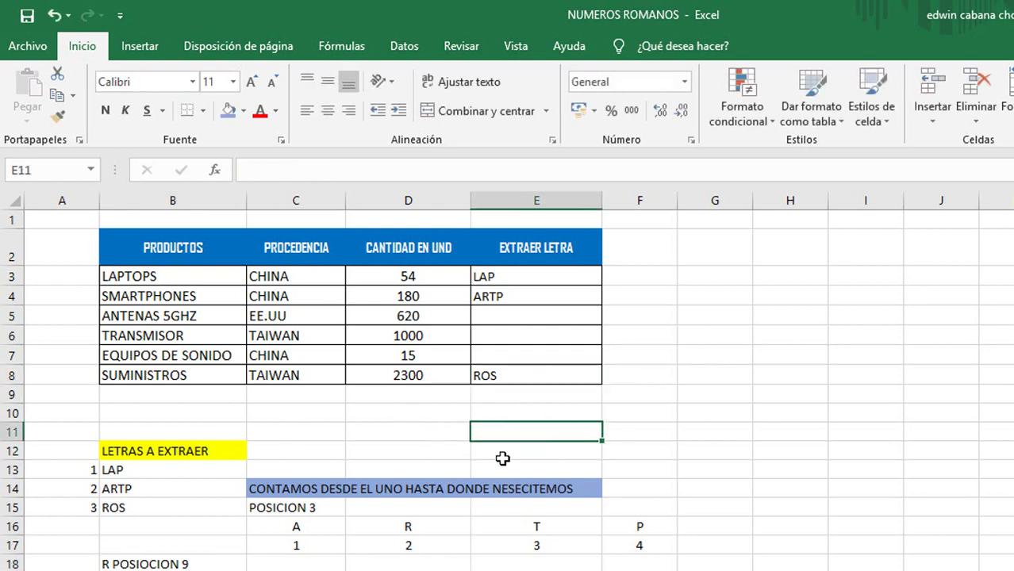